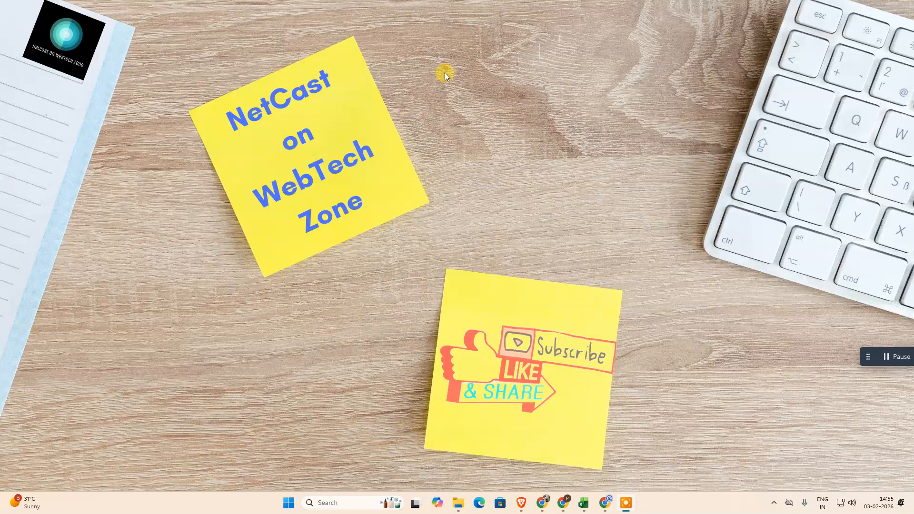
Step: Create a blank 1920 × 1080 px presentation
left_click(498, 116)
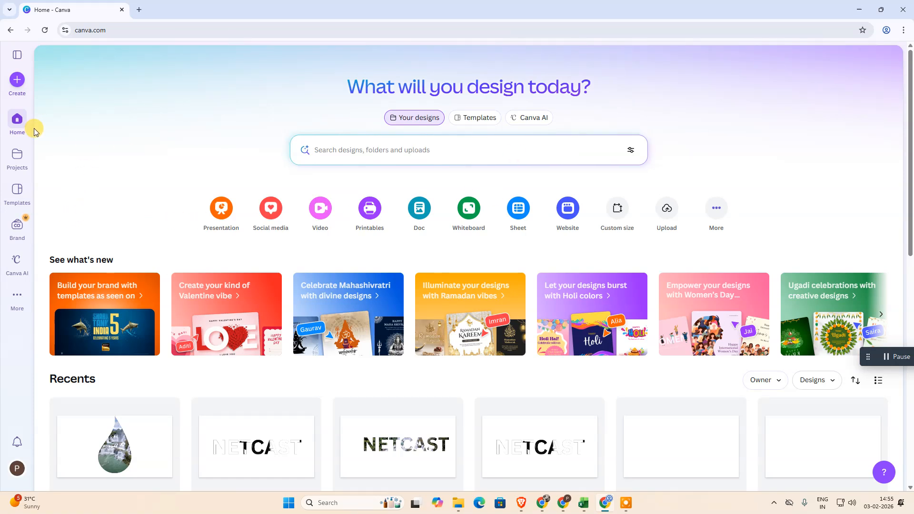
left_click(13, 84)
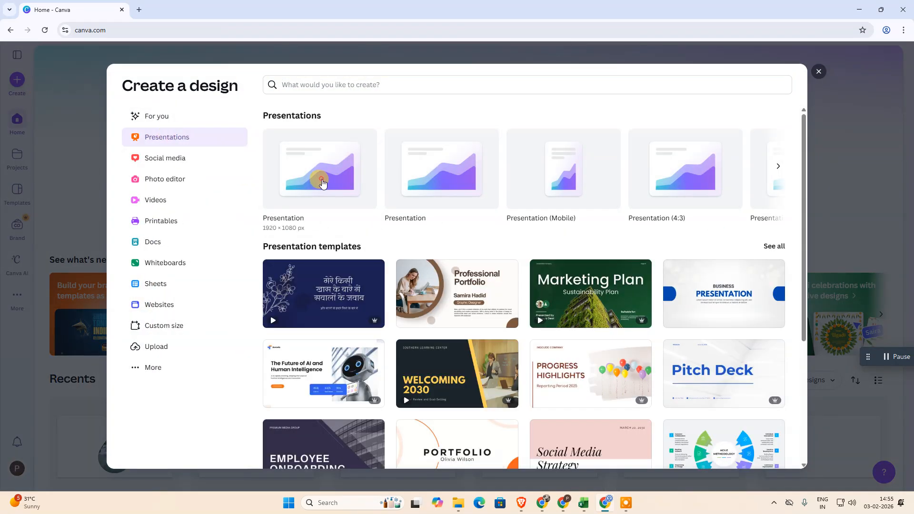
left_click(316, 180)
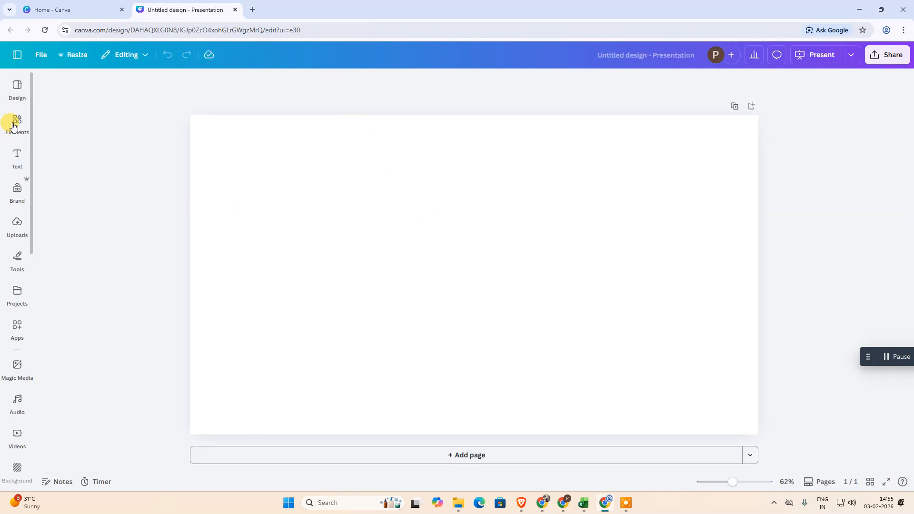
Step: Search the elements library for "shapes"
left_click(16, 123)
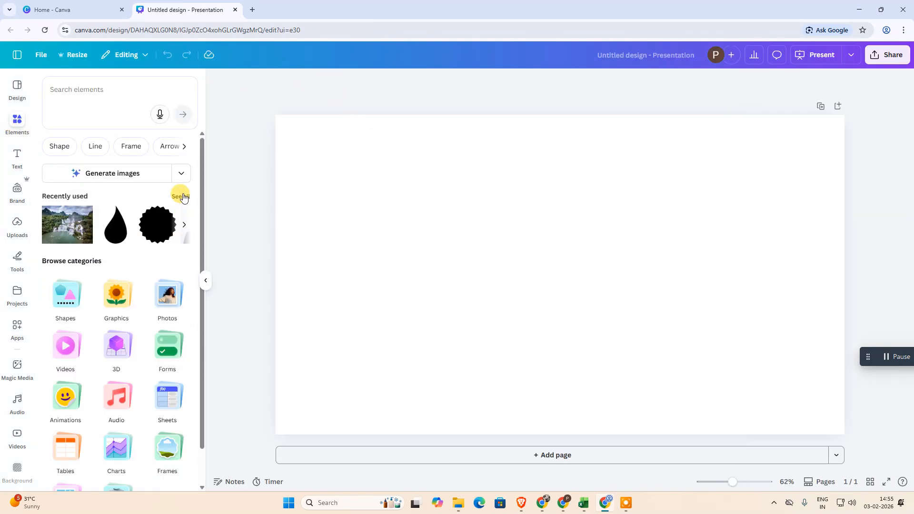
left_click(97, 86)
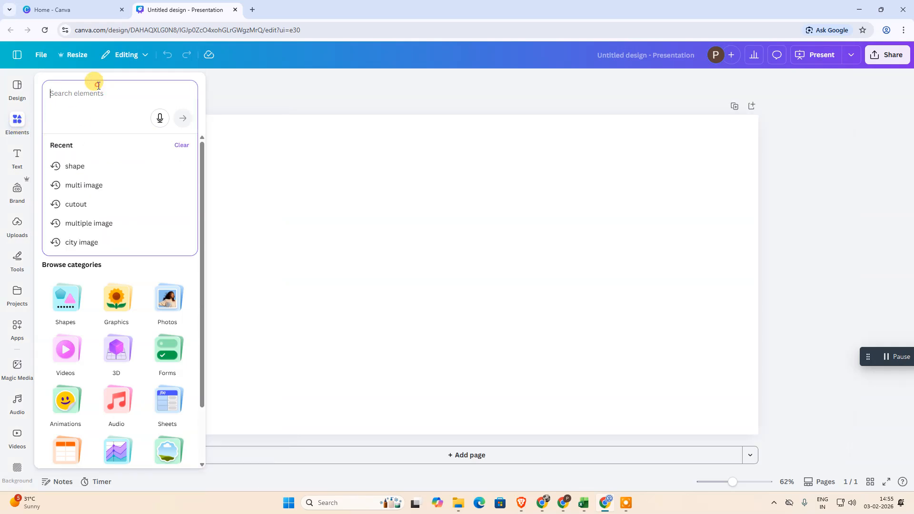
type("shape")
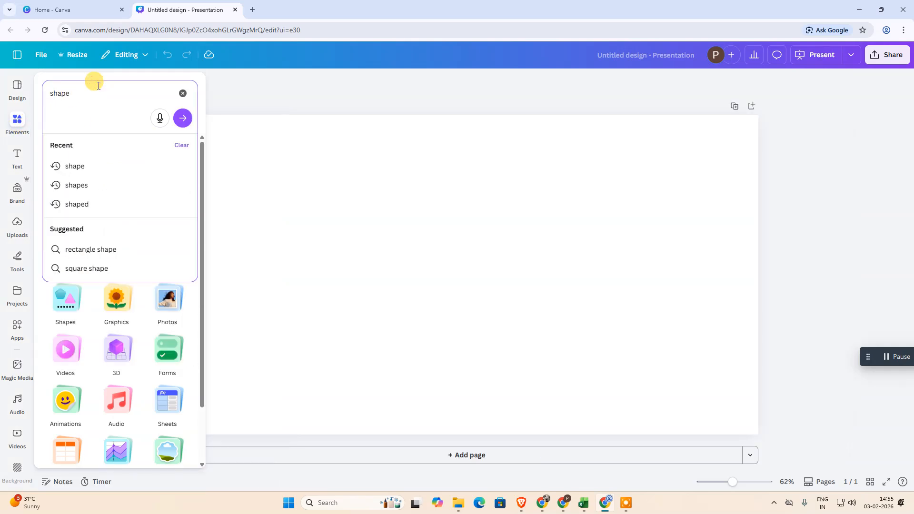
type("s")
key("Return")
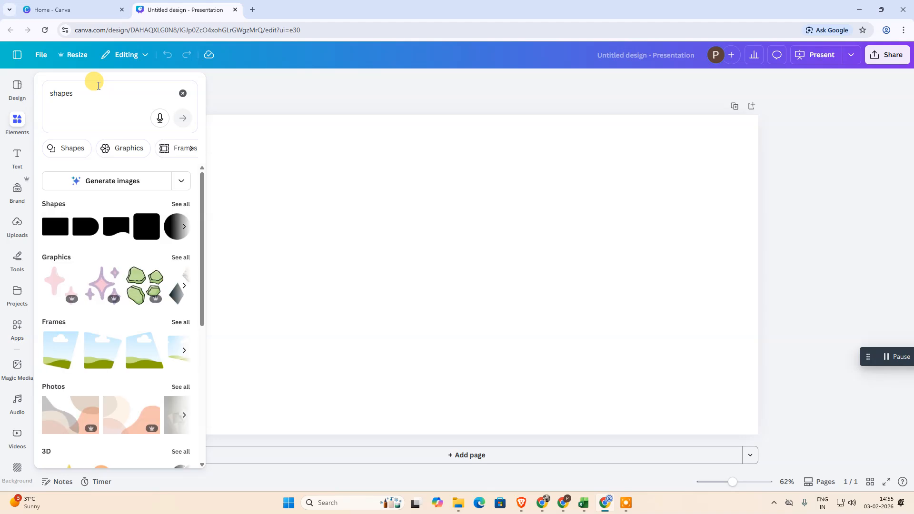
Step: Show all shape results and add the quarter-circle shape to the page
left_click(21, 121)
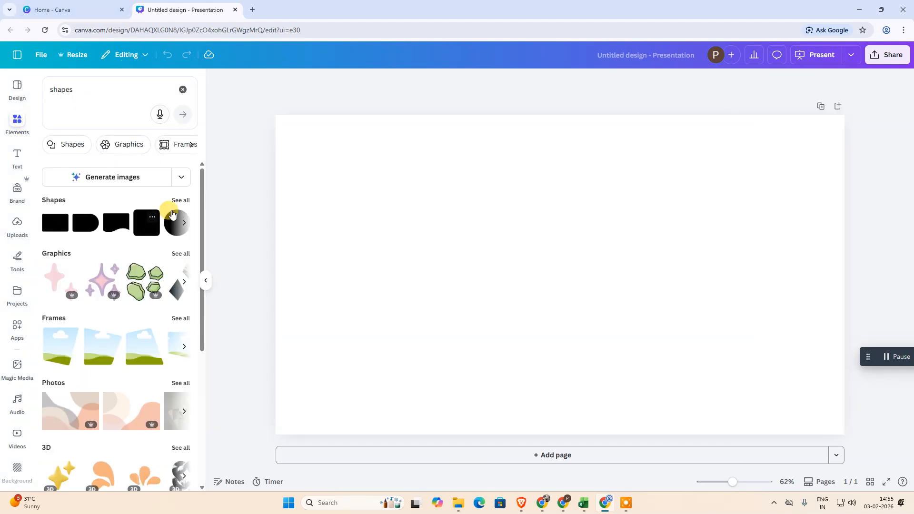
left_click(180, 200)
scroll(144, 277, "down", 2)
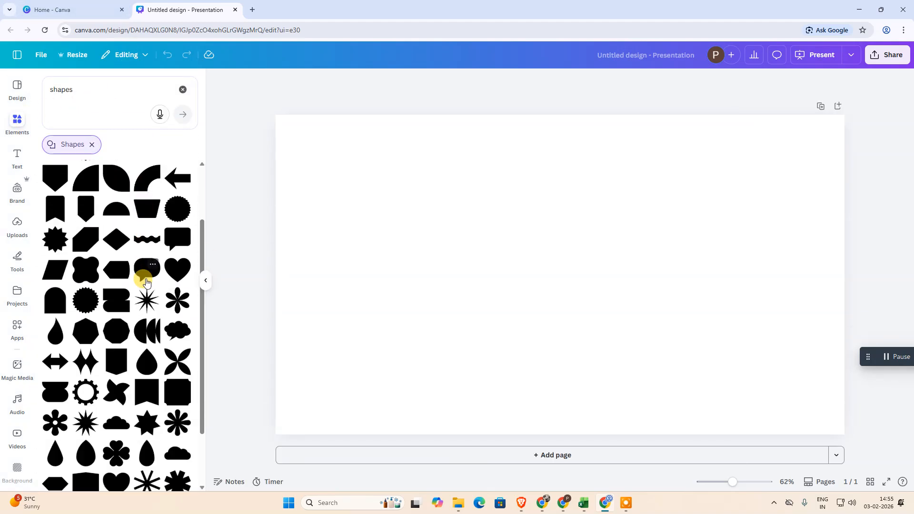
scroll(145, 282, "up", 2)
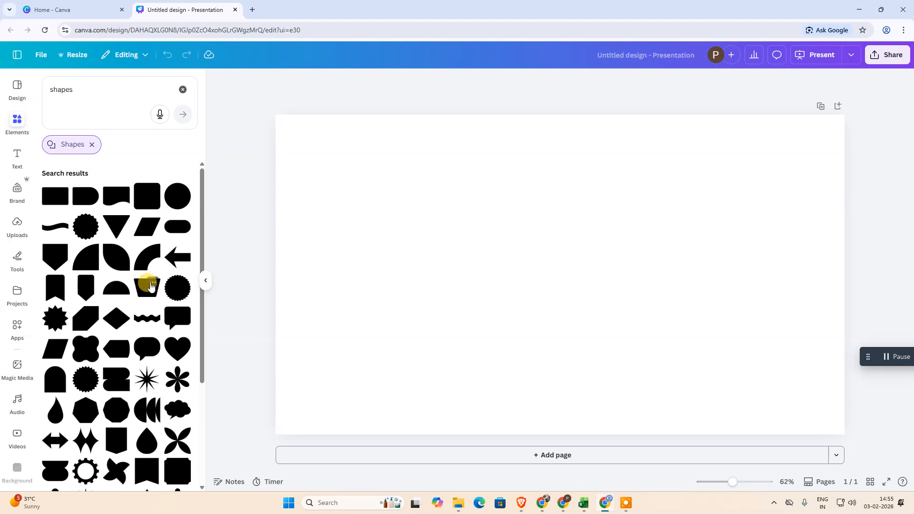
left_click(87, 271)
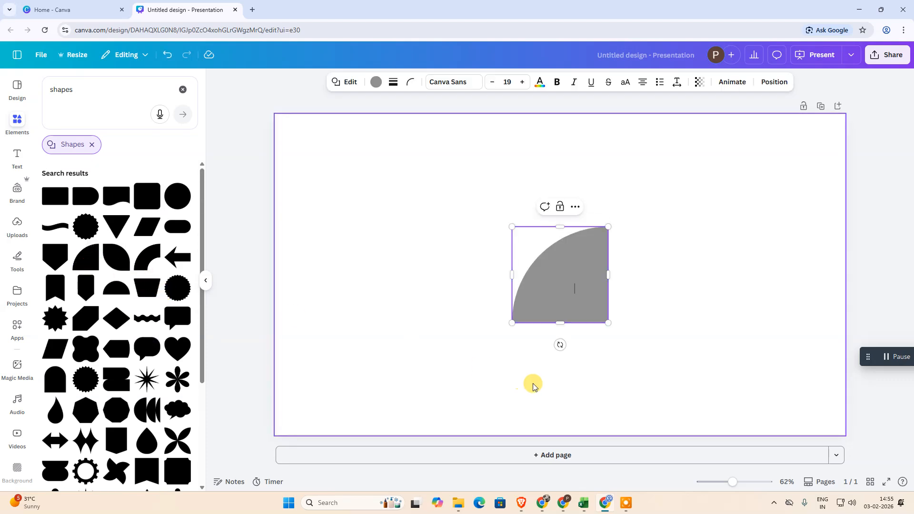
Step: Enlarge the quarter circle to most of the page height and move it near the page centre
left_click_drag(553, 308, 418, 220)
left_click_drag(475, 235, 492, 247)
left_click(182, 92)
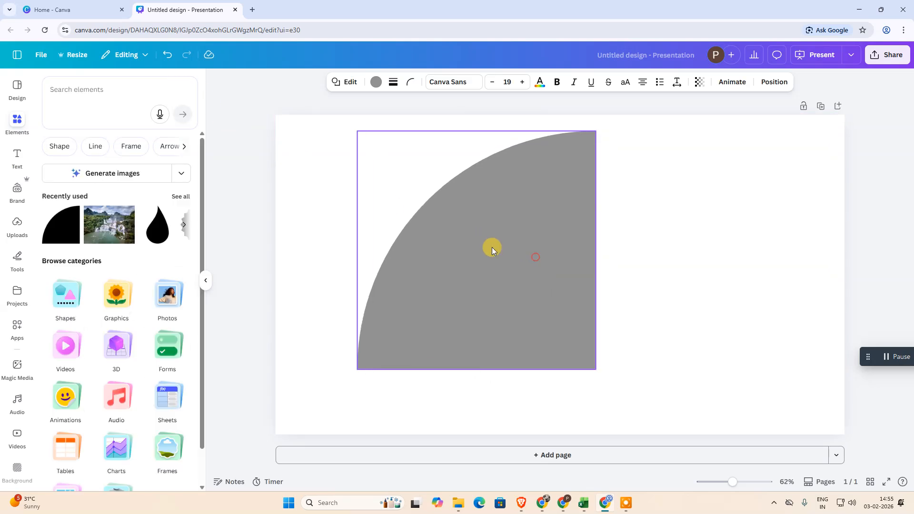
left_click_drag(593, 371, 620, 387)
left_click_drag(544, 304, 584, 315)
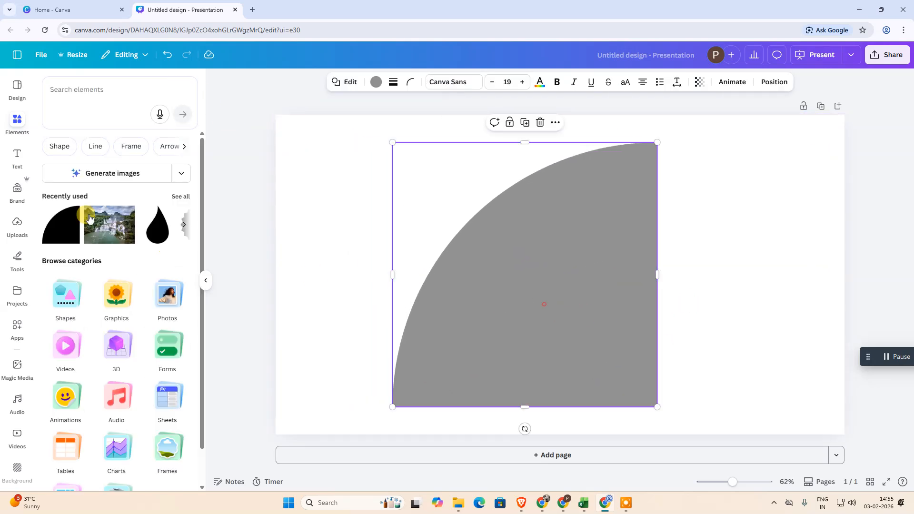
Step: Add a text box and place it on the blank area to the right of the quarter circle
left_click(17, 155)
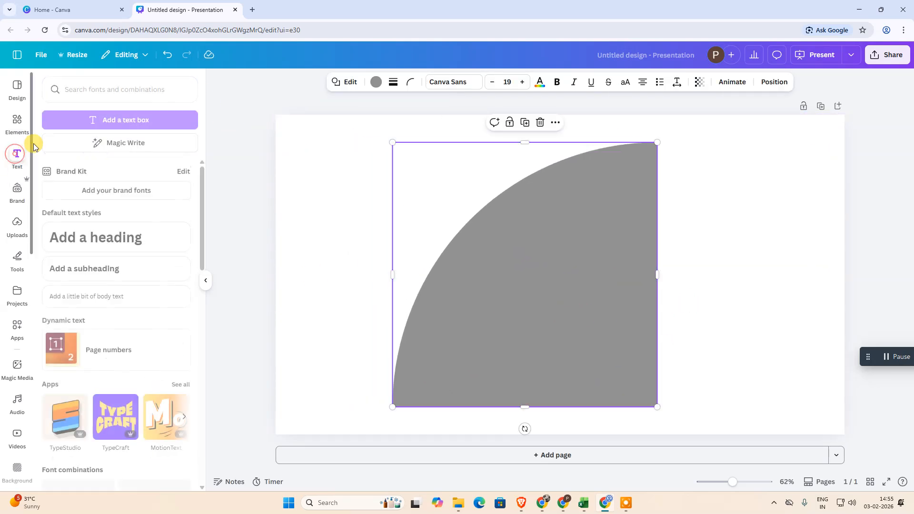
left_click(107, 120)
left_click(910, 269)
left_click_drag(598, 412, 744, 191)
left_click_drag(532, 328, 496, 341)
left_click_drag(717, 194, 717, 210)
left_click_drag(601, 198, 670, 200)
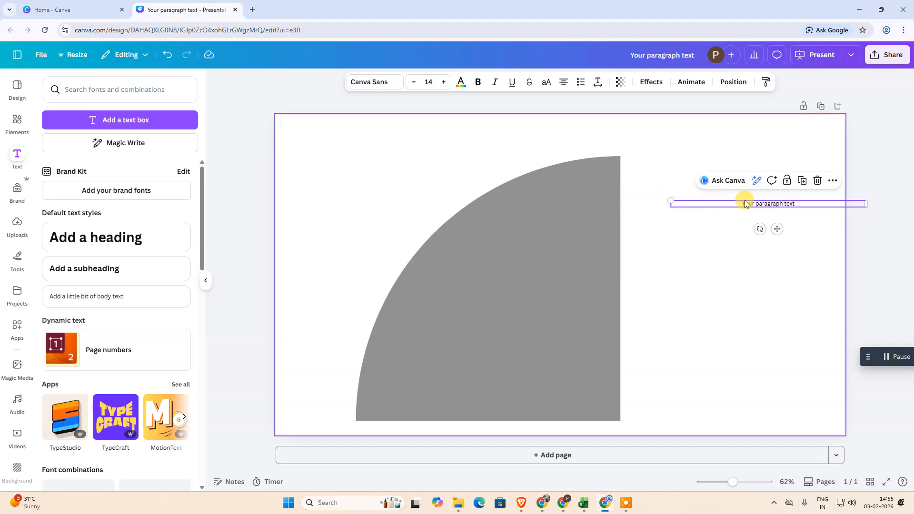
Step: Replace the placeholder text in the text box with "asdfasdfsadf" and select the box
double_click(744, 202)
type("asdfasdfsadf")
left_click(757, 318)
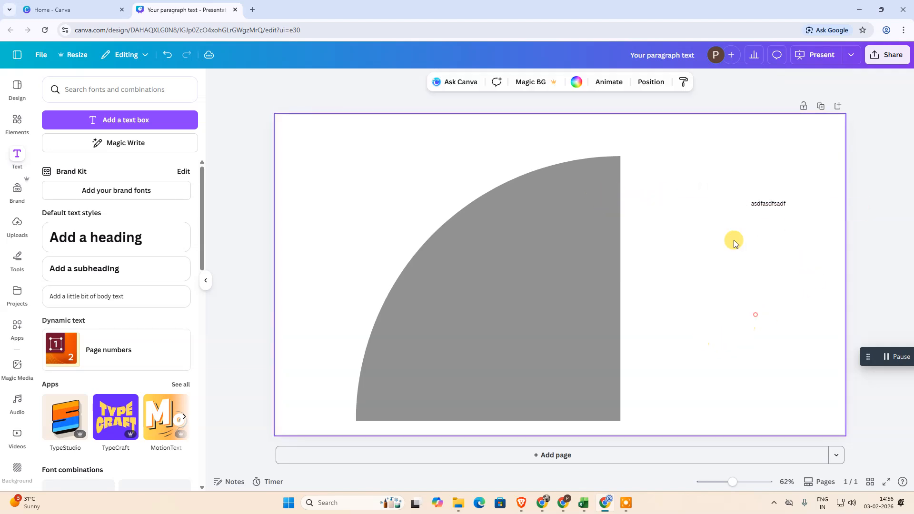
left_click(755, 204)
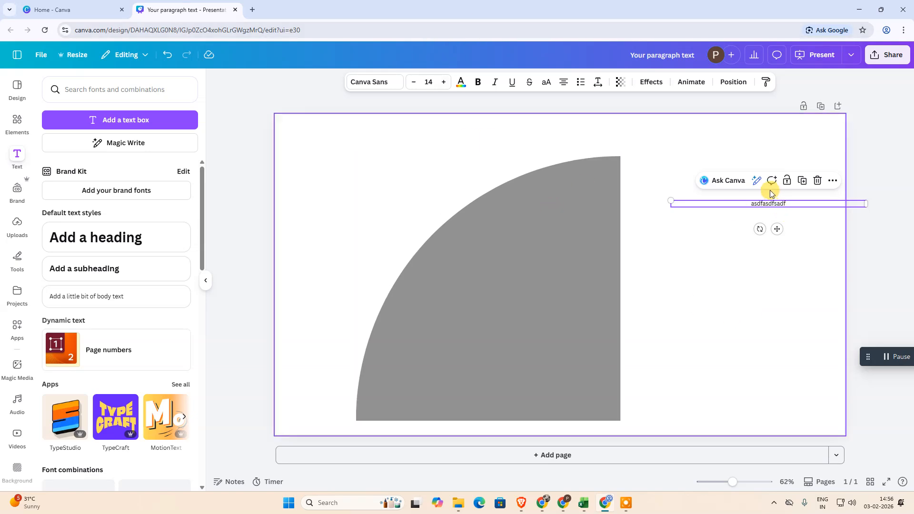
Step: Reposition the text box and the quarter circle side by side, and delete the text box
left_click(774, 282)
left_click(765, 204)
left_click_drag(765, 202, 749, 184)
left_click_drag(553, 272, 496, 246)
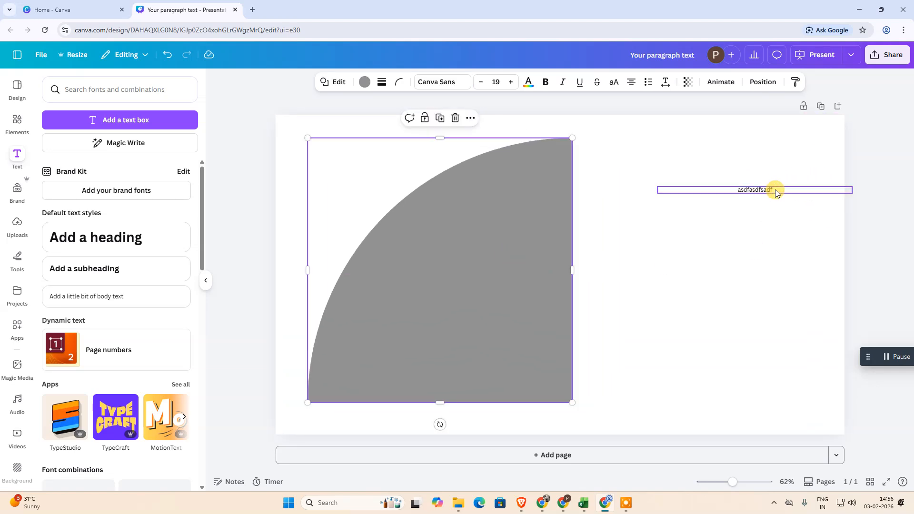
left_click_drag(775, 193, 721, 195)
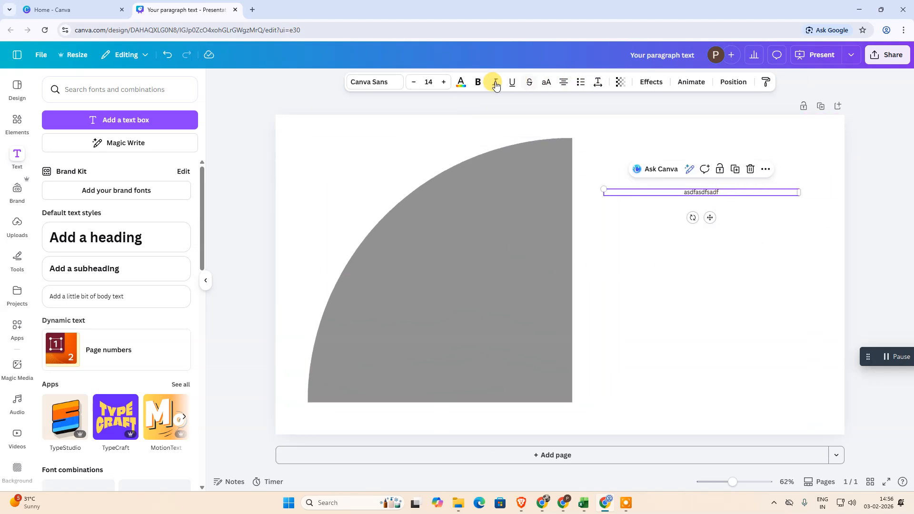
left_click(642, 308)
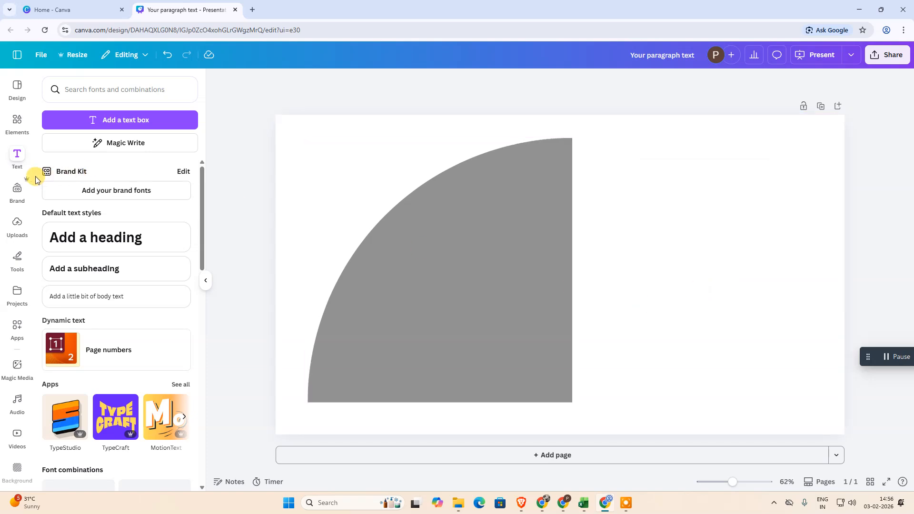
Step: Add the recently used waterfall photo, shrink it to about half size and place it to the right of the quarter circle
left_click(17, 122)
left_click(103, 236)
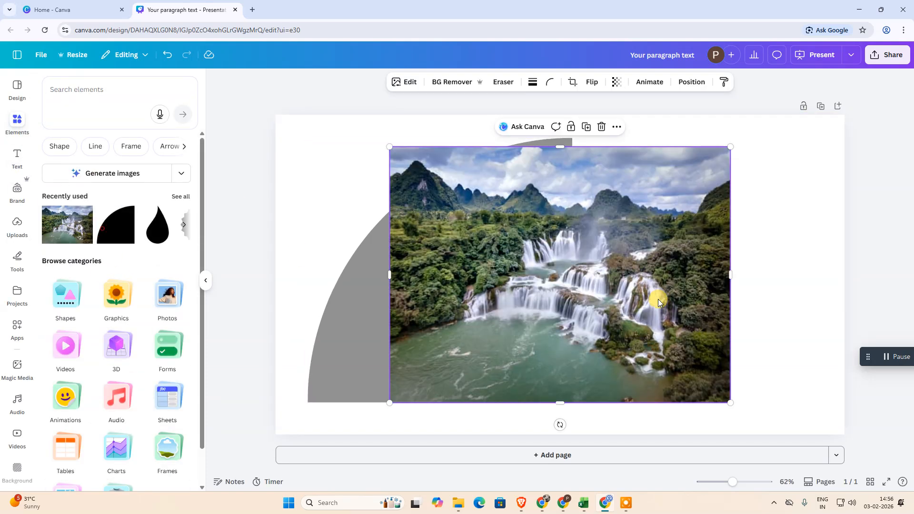
left_click_drag(731, 146, 567, 274)
left_click_drag(481, 354, 739, 276)
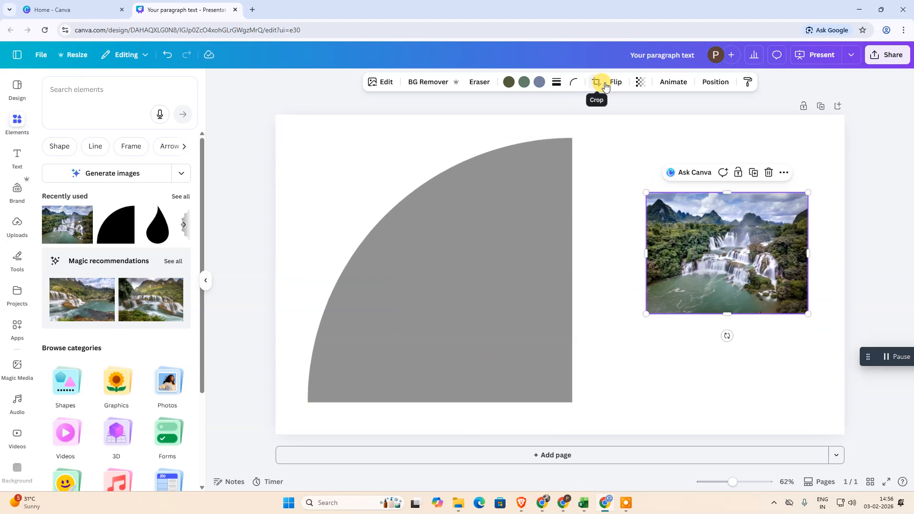
Step: Try both the horizontal and vertical flip on the waterfall photo
left_click(617, 84)
left_click(621, 106)
left_click(619, 126)
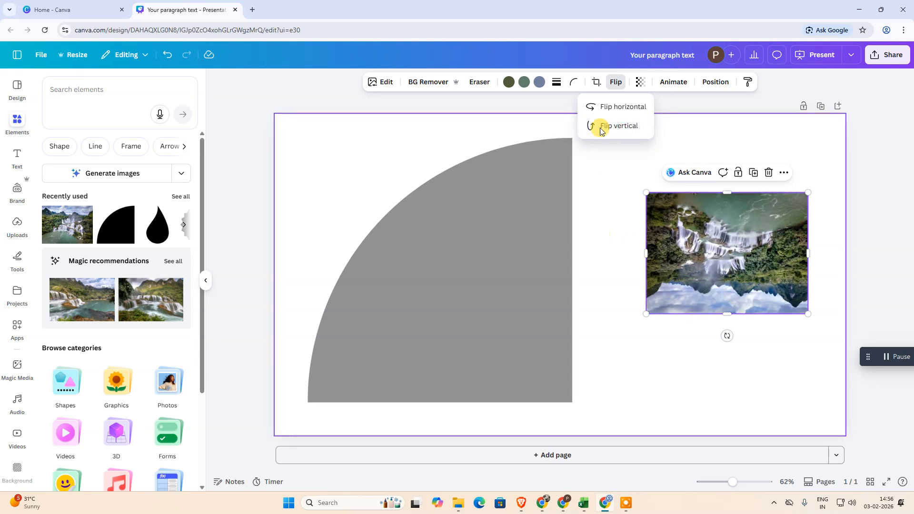
left_click(595, 106)
left_click(727, 319)
Step: Delete the waterfall photo from the page
left_click(486, 306)
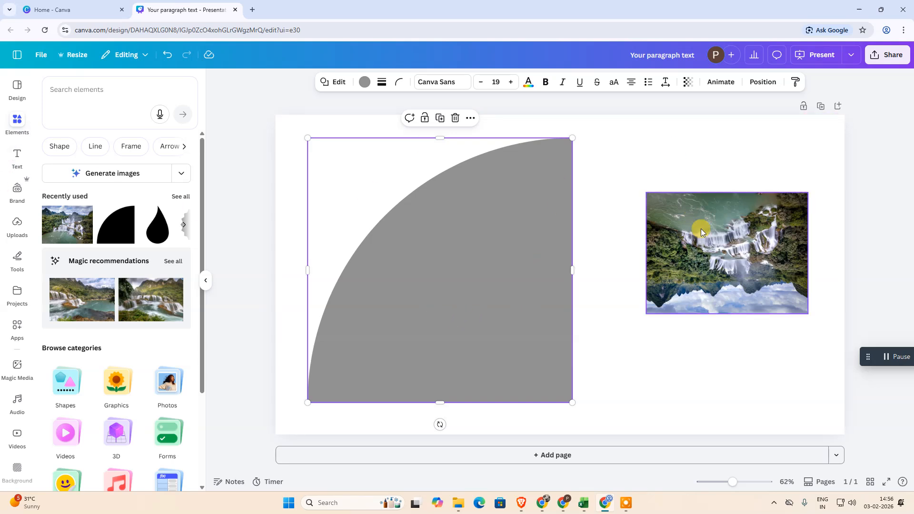
left_click(718, 237)
key("Delete")
left_click(717, 234)
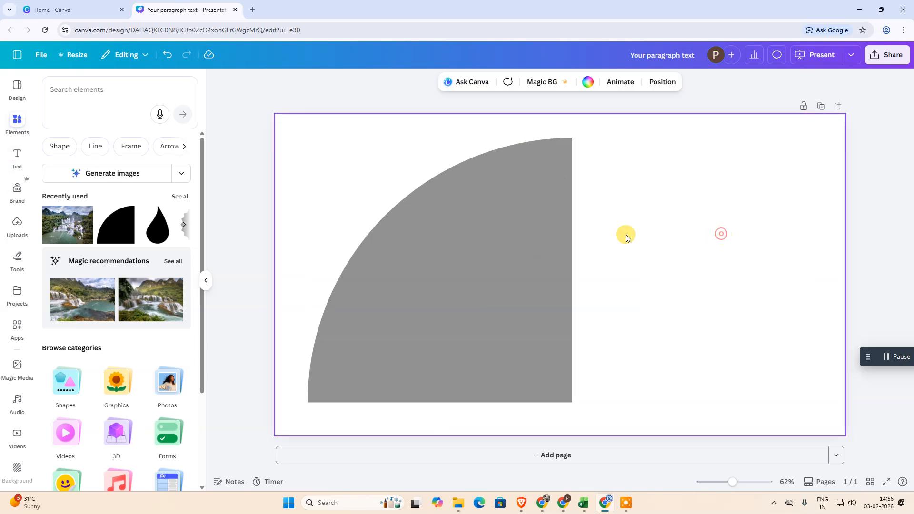
Step: Shrink the quarter circle and move it to the middle of the page
left_click_drag(534, 236, 664, 244)
mouse_move(701, 152)
left_mouse_down()
mouse_move(706, 137)
mouse_move(691, 165)
left_mouse_up()
left_click_drag(650, 243, 556, 235)
left_click_drag(549, 284, 486, 283)
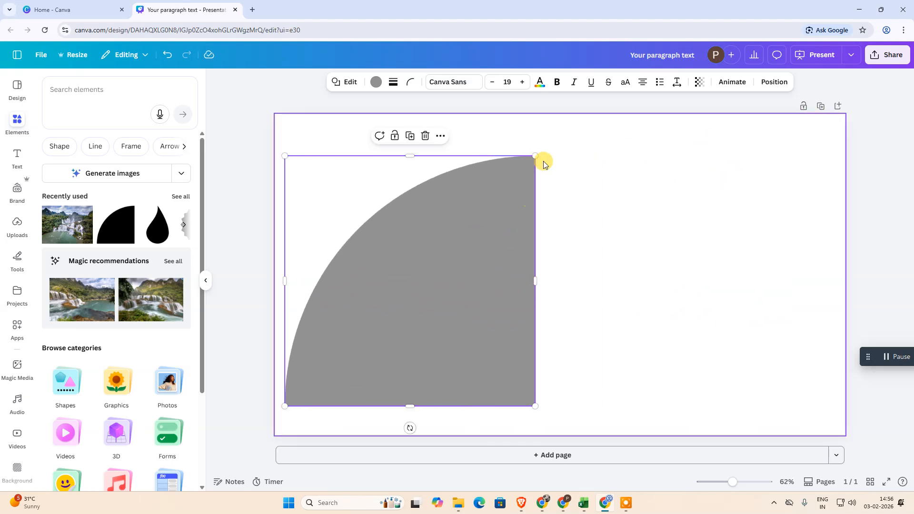
left_click_drag(535, 156, 483, 208)
left_click_drag(418, 315, 563, 254)
left_click_drag(629, 150, 610, 210)
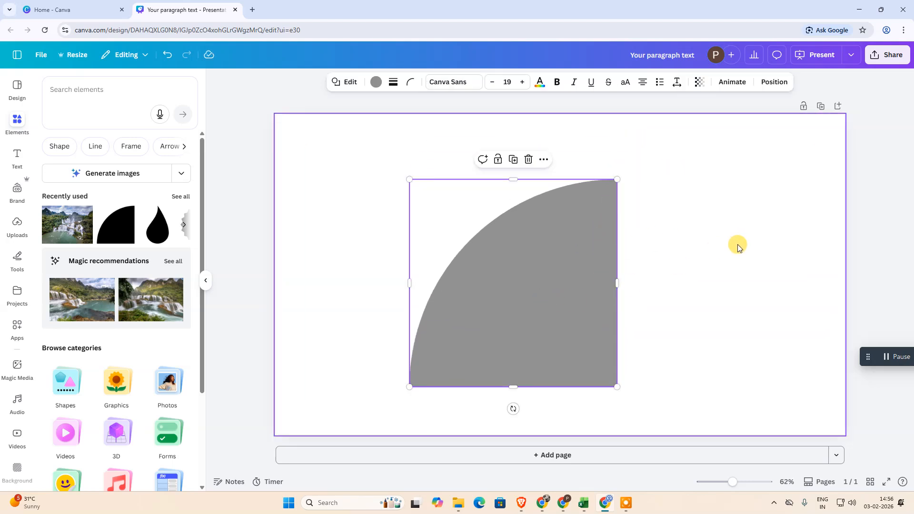
Step: Rotate the quarter circle roughly a quarter turn clockwise and undo the rotation
left_click(512, 408)
left_click(535, 279)
left_click_drag(512, 409, 472, 276)
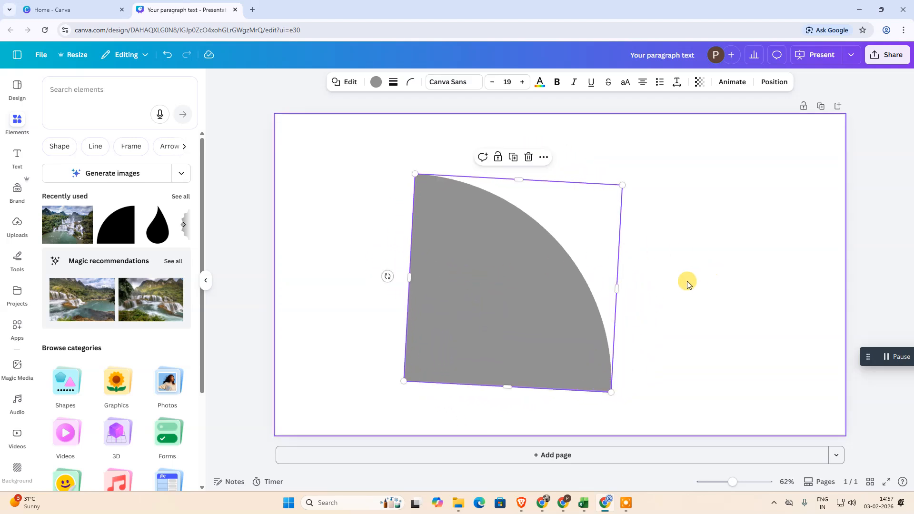
key("ctrl+z")
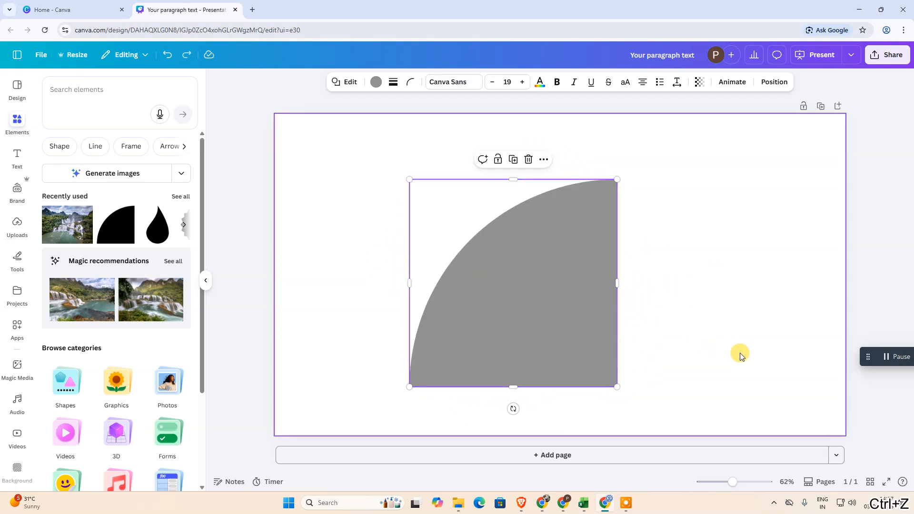
Step: Enlarge the quarter circle from its lower corner and reposition it slightly left of the page centre
left_click(715, 298)
left_click_drag(556, 301, 459, 238)
left_click_drag(534, 330, 574, 370)
left_click_drag(485, 280, 514, 300)
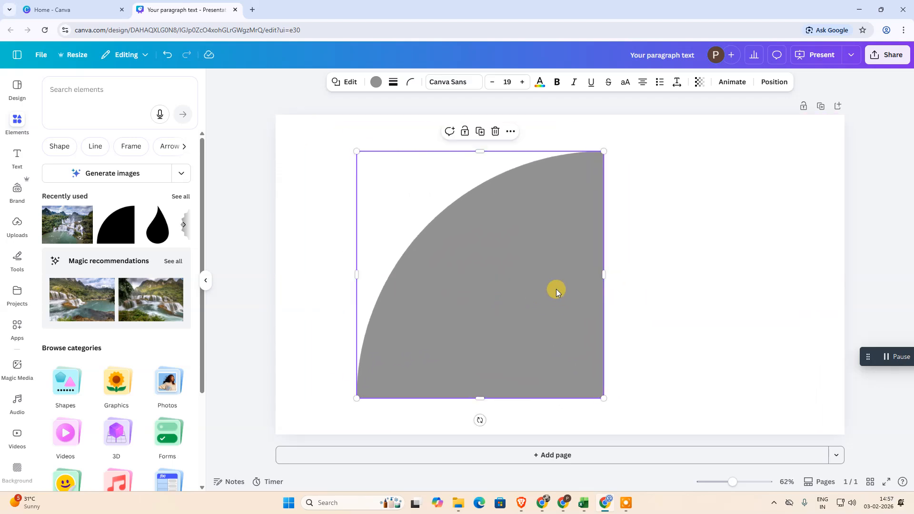
Step: Copy the quarter circle, add a second page and paste the copy onto it
right_click(505, 265)
left_click(543, 245)
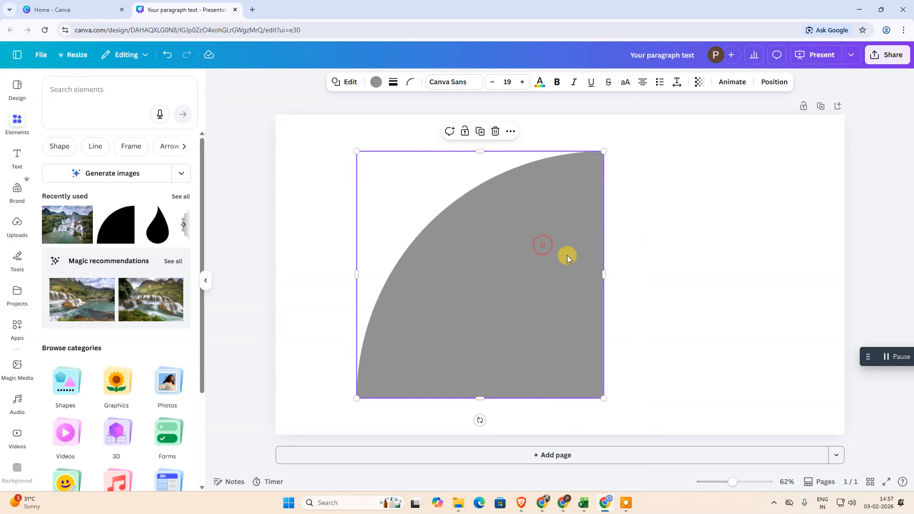
left_click(598, 456)
key("ctrl+v")
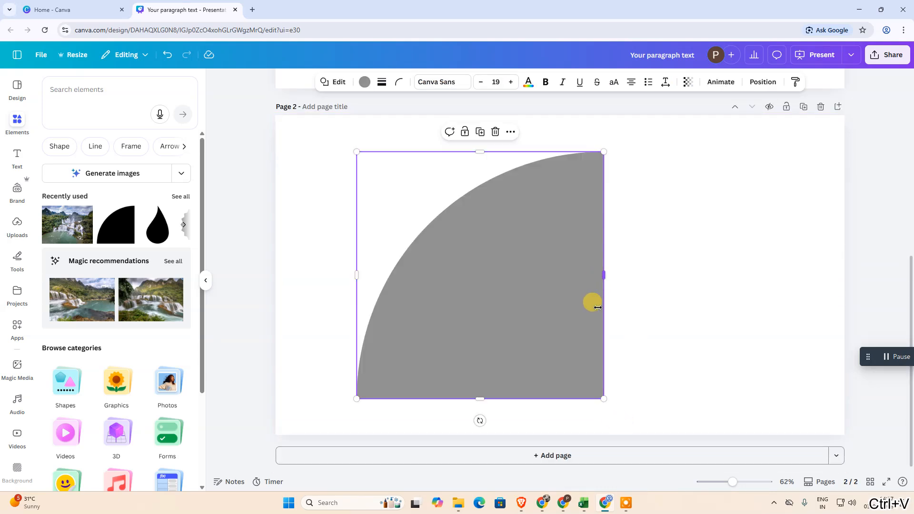
Step: Enlarge the quarter circle on page 2 to nearly the full page height and centre it
left_click_drag(540, 332, 530, 305)
left_click_drag(591, 371, 653, 430)
left_click_drag(541, 324, 607, 322)
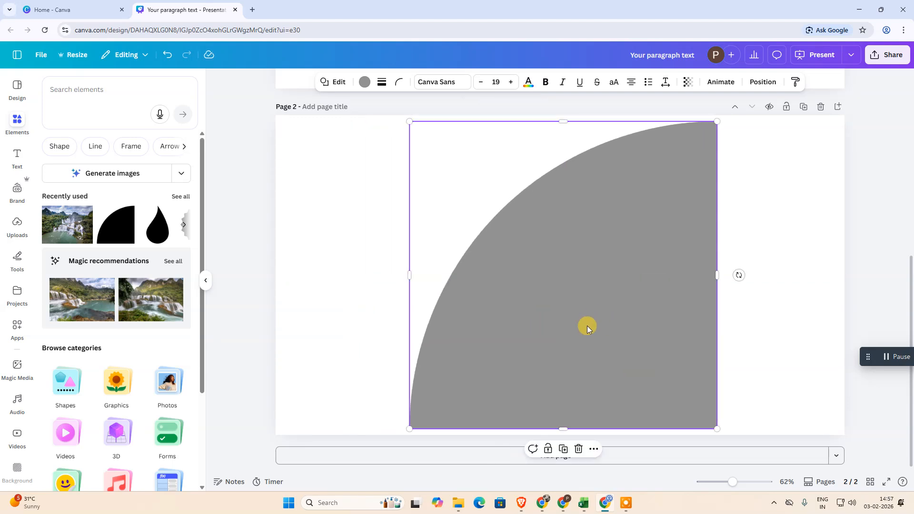
Step: Copy page 2 to the clipboard as an image through the design's sharing options
left_click(886, 54)
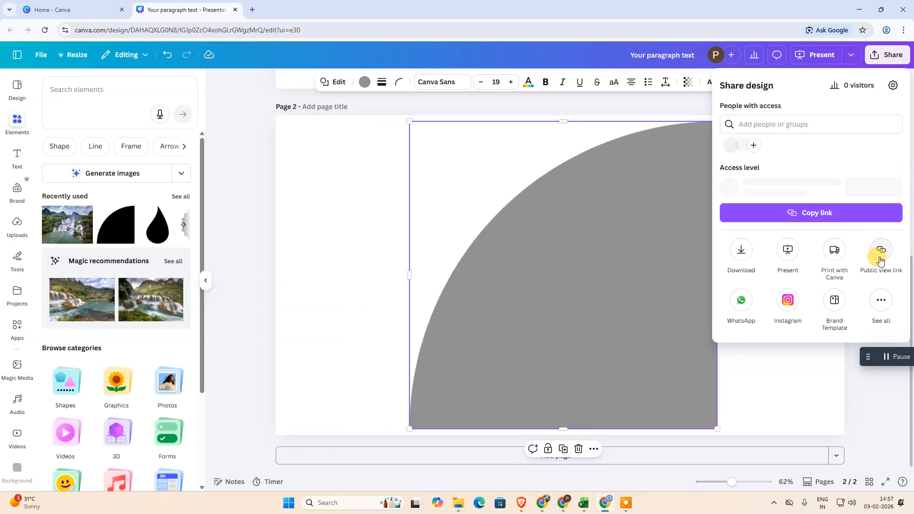
left_click(884, 303)
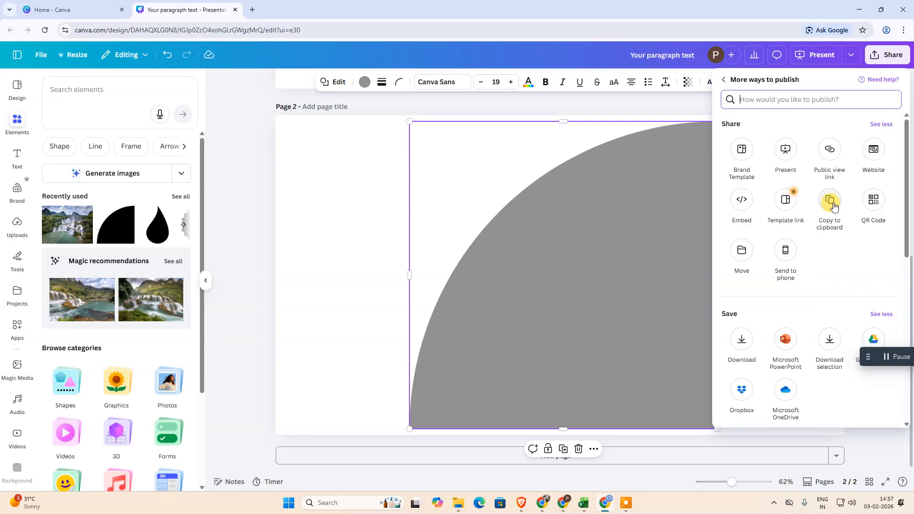
left_click(830, 201)
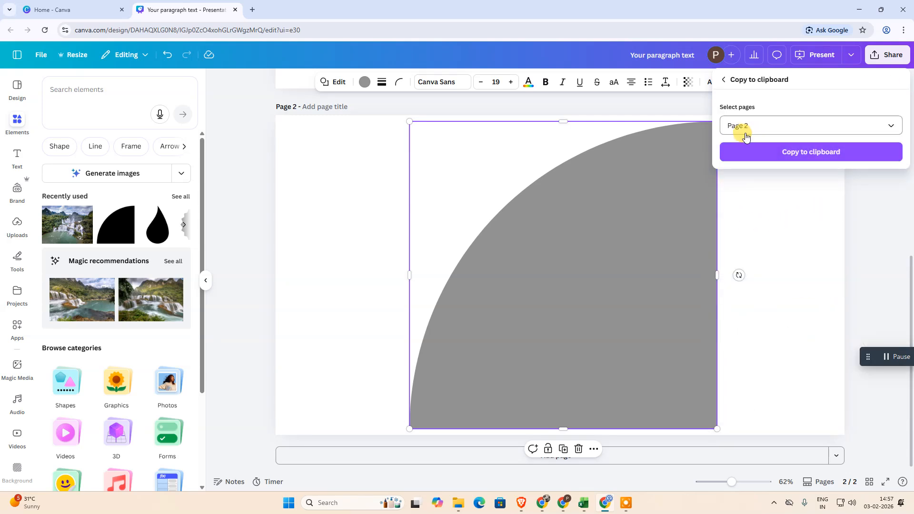
left_click(800, 126)
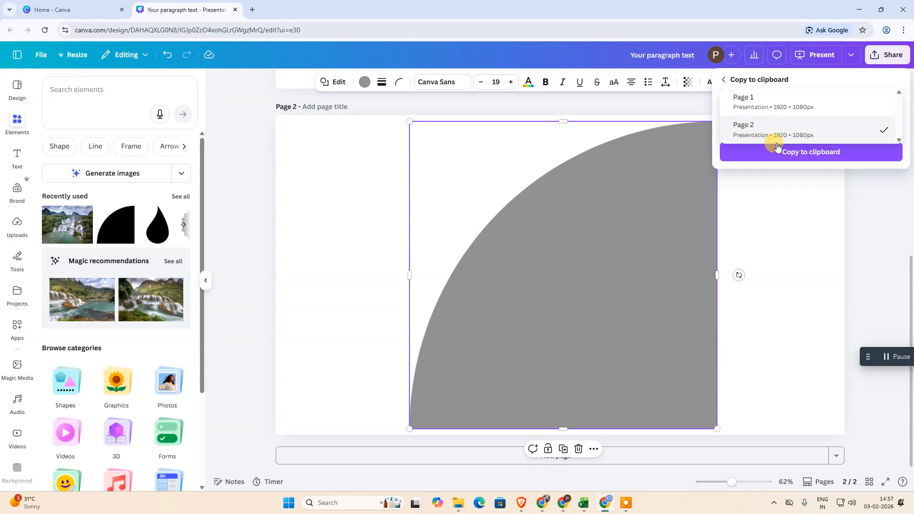
left_click(765, 162)
left_click(790, 157)
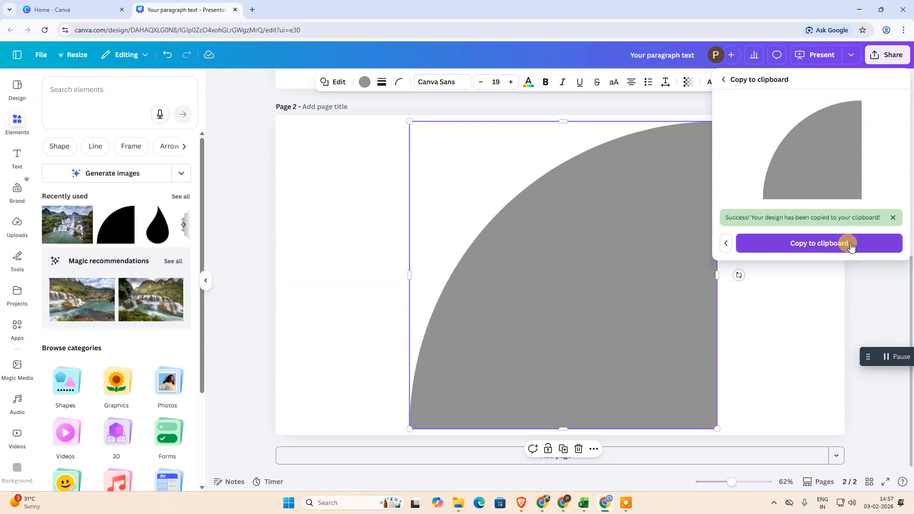
left_click(868, 248)
left_click(581, 282)
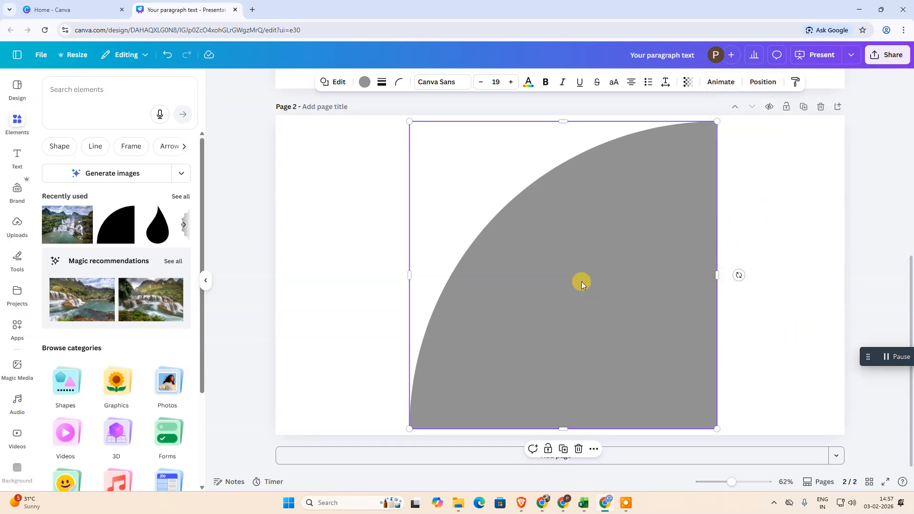
Step: Paste the copied page image onto page 1 and shift it over the upper part of the original quarter circle
scroll(581, 282, "up", 7)
left_click(783, 200)
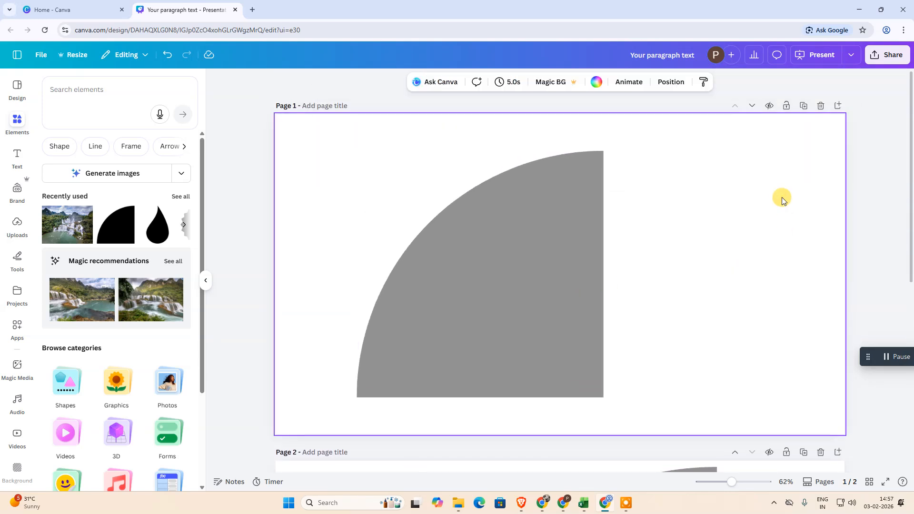
right_click(691, 170)
left_click(745, 241)
left_click_drag(619, 288, 531, 249)
Step: Delete page 2 with the enlarged quarter circle
scroll(595, 305, "down", 4)
left_click(589, 368)
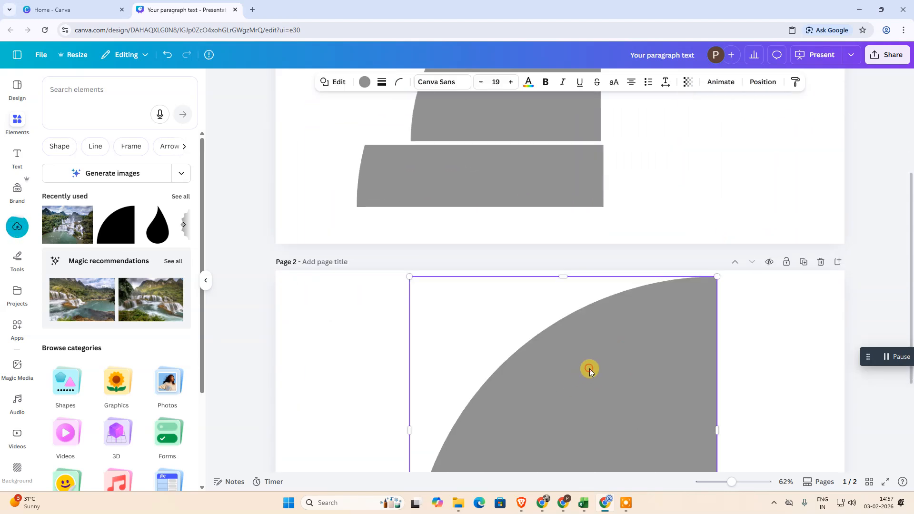
scroll(796, 306, "up", 2)
left_click(818, 174)
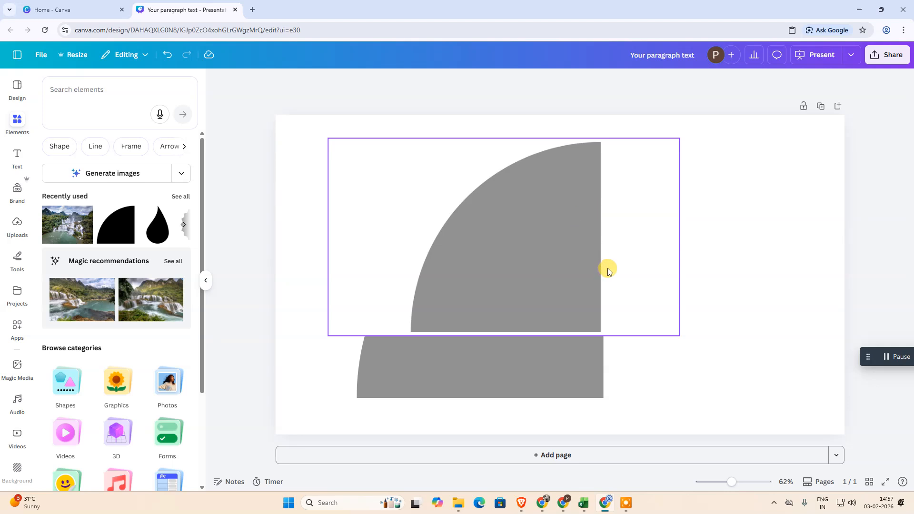
Step: Move the pasted image to the right half of the page and remove its background
left_click_drag(530, 259, 657, 256)
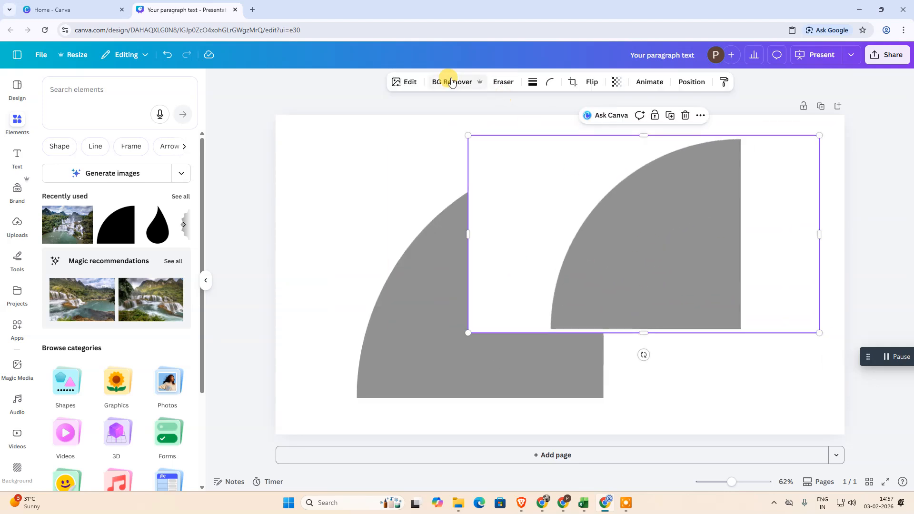
left_click(451, 83)
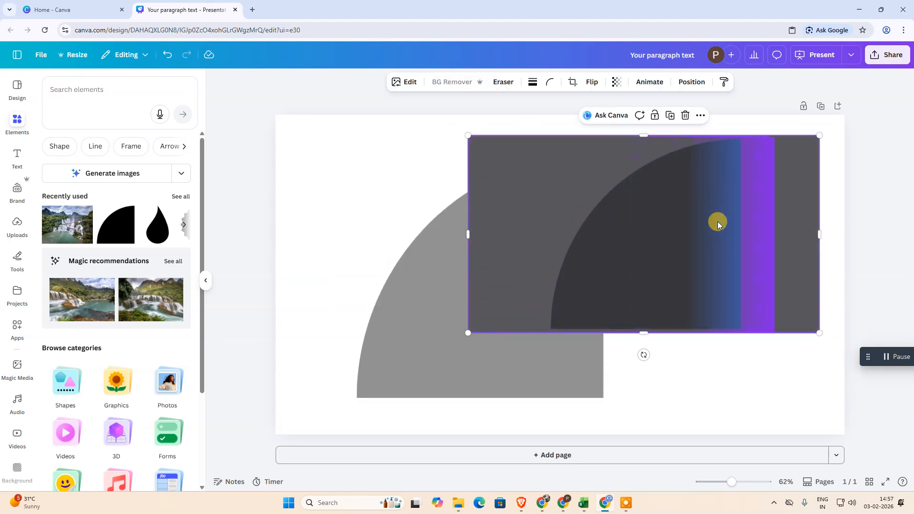
left_click_drag(680, 233, 650, 222)
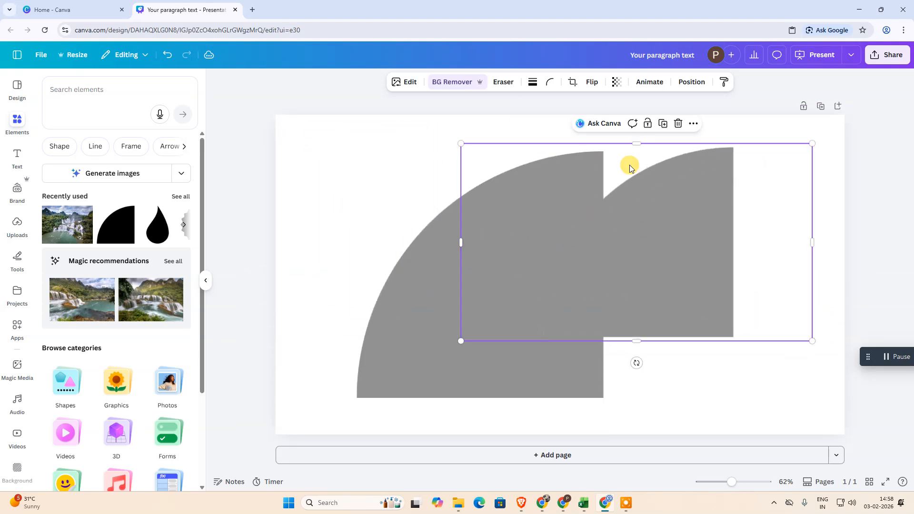
Step: Crop the empty areas on both sides of the image so the frame fits closely around the quarter circle
left_click(572, 81)
left_click_drag(461, 341, 542, 340)
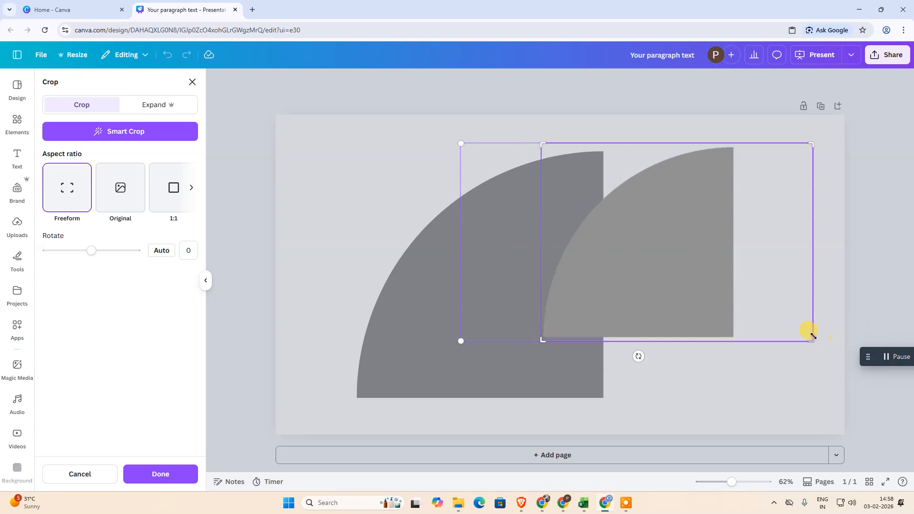
left_click_drag(809, 337, 740, 341)
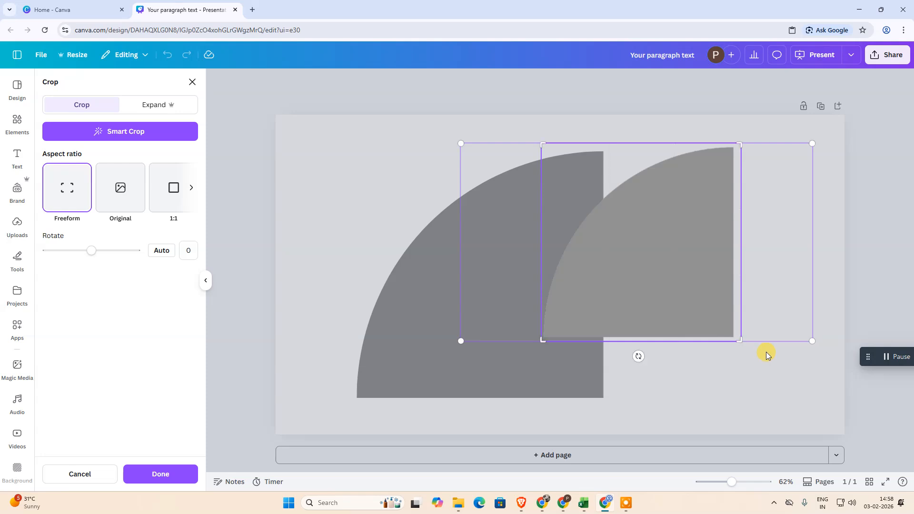
left_click(148, 477)
Step: Move the cropped image aside, then shrink the original quarter circle and shift it to the page's upper left
left_click_drag(644, 234, 756, 244)
left_click(524, 323)
left_click_drag(603, 151, 484, 272)
left_click_drag(454, 324, 324, 187)
Step: Shrink the cropped image and space it and the original quarter circle side by side
left_click(787, 251)
left_click_drag(786, 250, 636, 261)
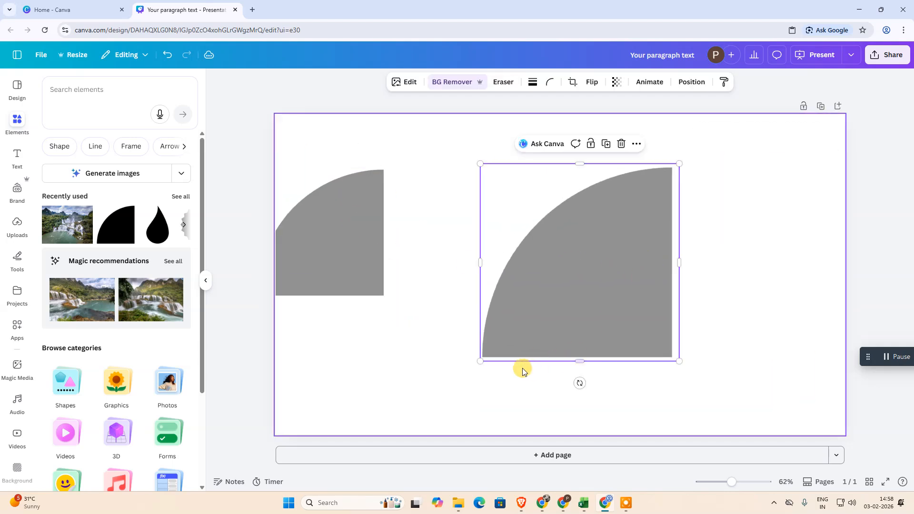
left_click_drag(481, 361, 560, 281)
left_click_drag(347, 257, 416, 267)
left_click(592, 213)
left_click_drag(560, 282, 519, 322)
left_click_drag(582, 264, 629, 254)
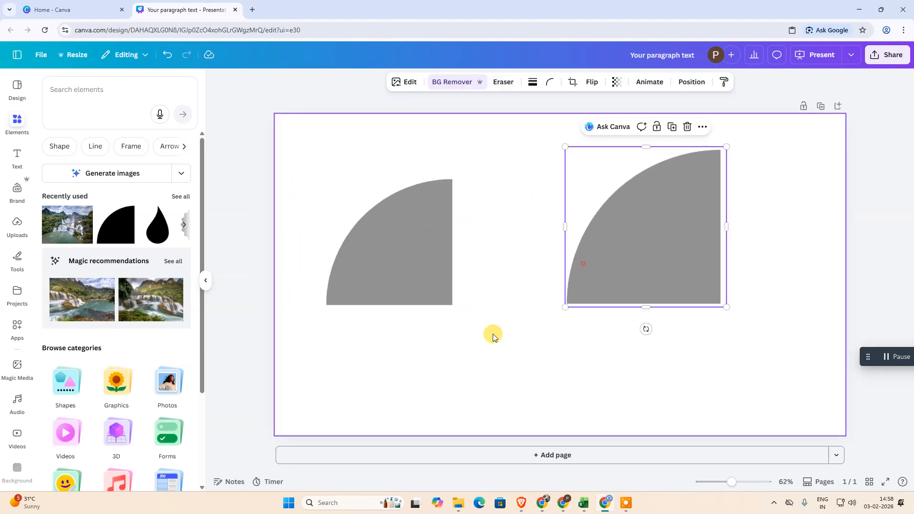
Step: Select the original shape and the cropped image in turn to compare the editing options each one offers
left_click(416, 261)
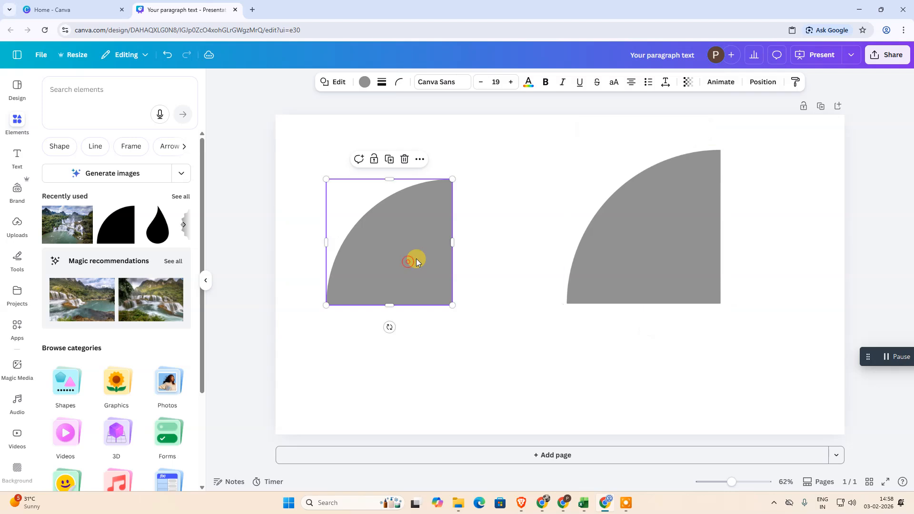
left_click(681, 205)
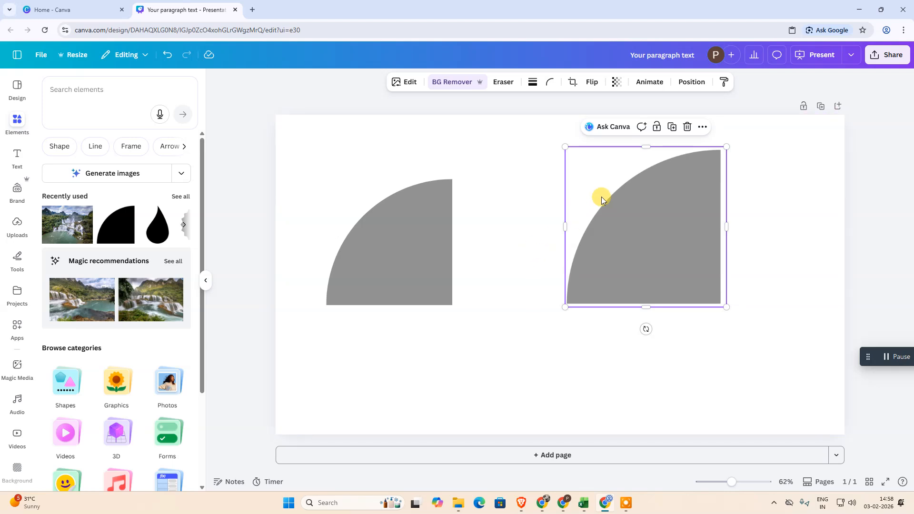
left_click_drag(644, 230, 660, 226)
left_click(399, 244)
left_click(681, 240)
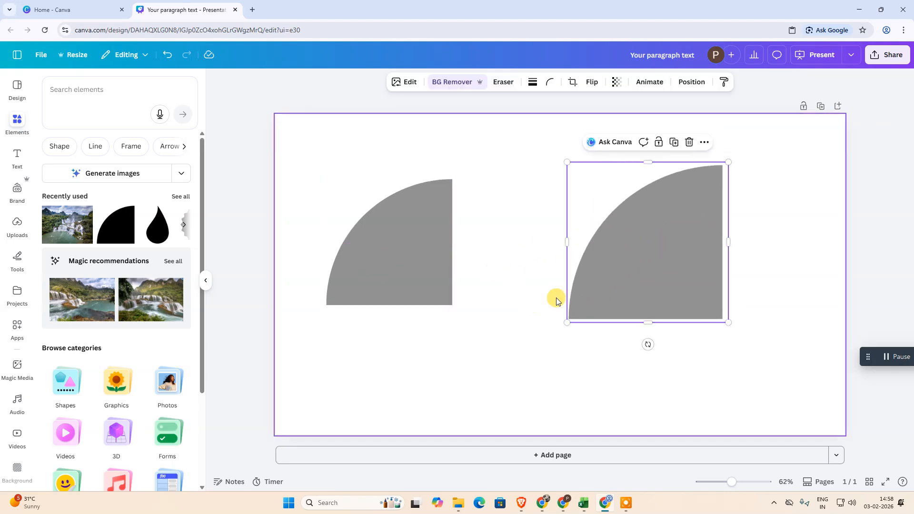
left_click(439, 238)
Step: Flip the quarter-circle image horizontally and vertically, leaving it flipped vertically only
left_click(665, 233)
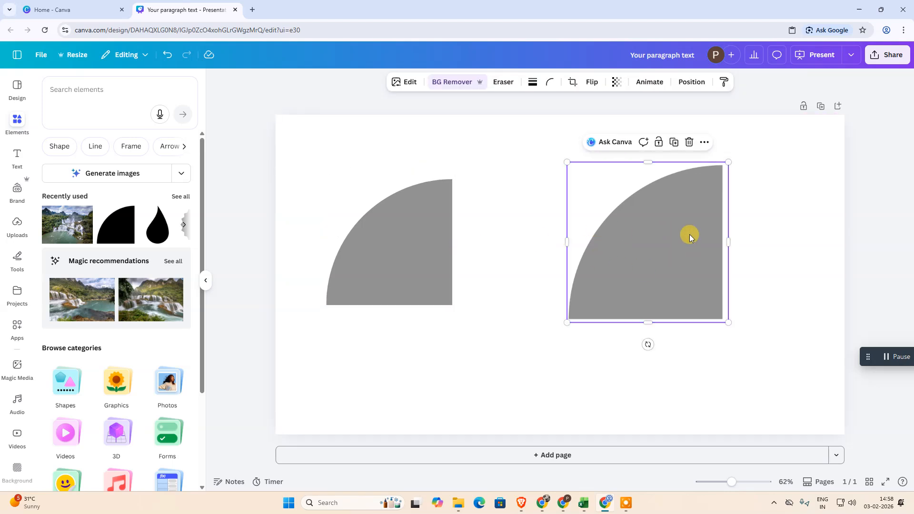
left_click(590, 84)
left_click(590, 104)
left_click(590, 82)
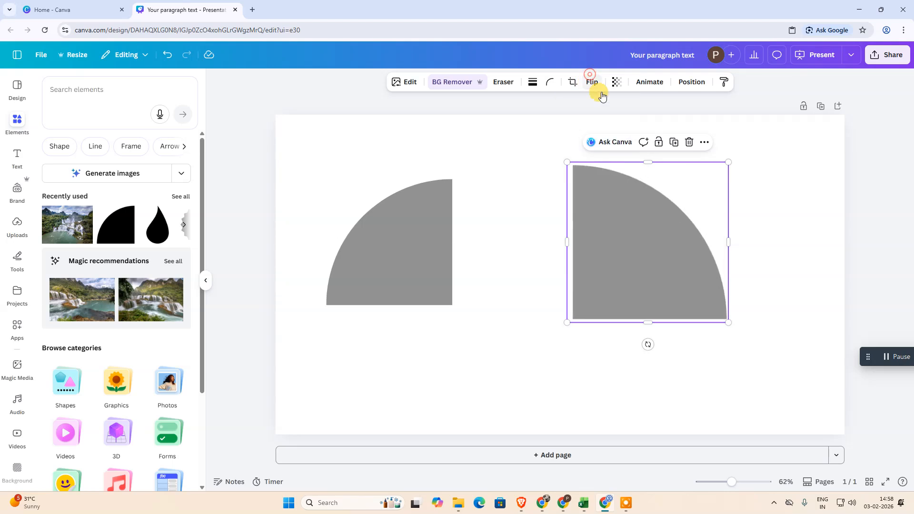
left_click(591, 81)
left_click(596, 124)
left_click(588, 86)
left_click(592, 84)
left_click(606, 106)
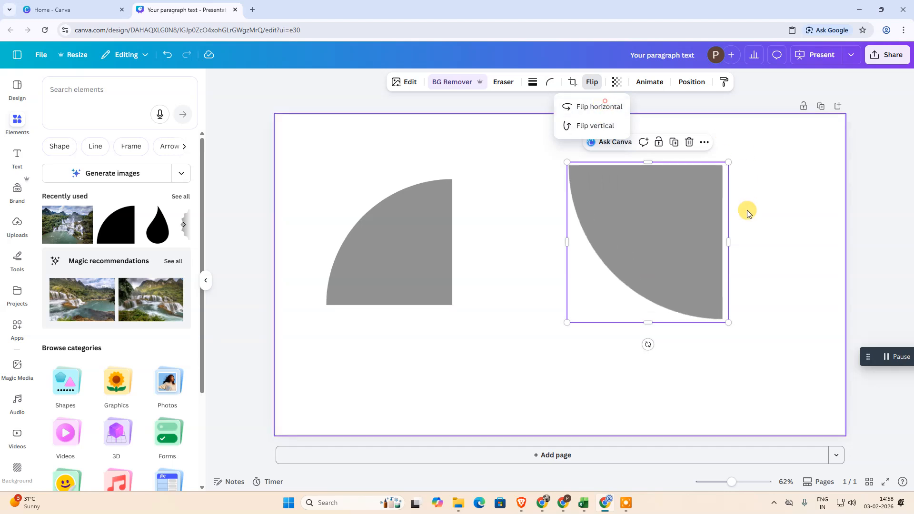
Step: Delete the flipped image and enlarge the original quarter circle to nearly the full page height, centred on the page
left_click(633, 227)
key("Delete")
left_click(410, 265)
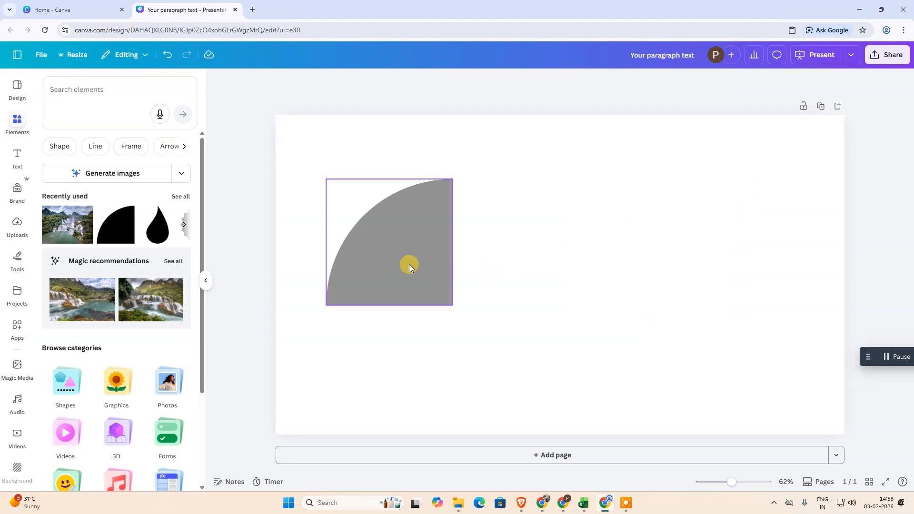
left_click_drag(451, 305, 611, 360)
left_click_drag(530, 321, 631, 267)
right_click(613, 218)
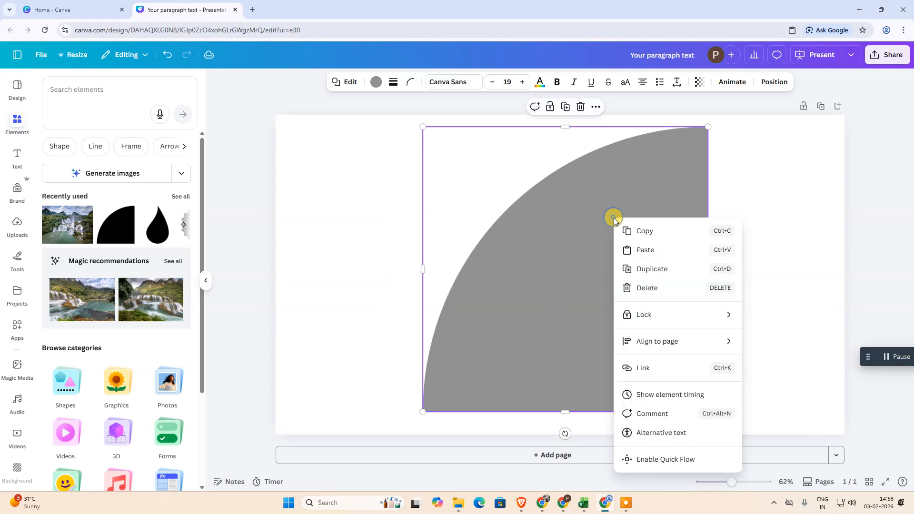
left_click(677, 191)
mouse_move(639, 207)
left_mouse_down()
mouse_move(608, 208)
mouse_move(626, 199)
left_mouse_up()
left_click_drag(682, 136, 695, 119)
mouse_move(628, 200)
left_mouse_down()
mouse_move(604, 195)
mouse_move(637, 196)
left_mouse_up()
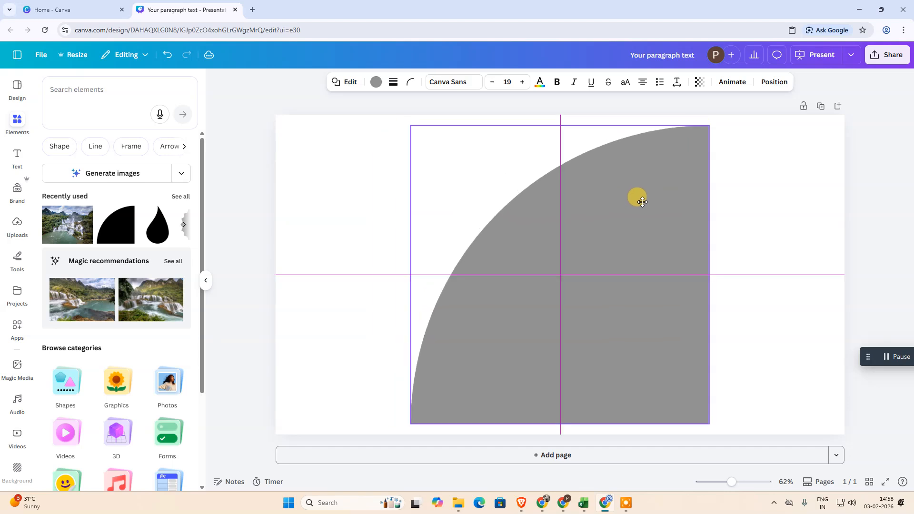
Step: Download the design as a PNG with a transparent background
left_click(887, 55)
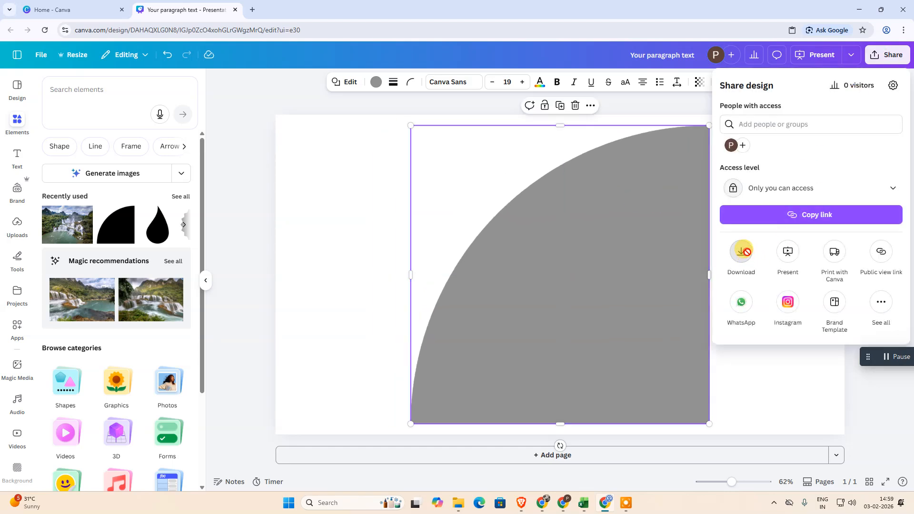
left_click(749, 257)
left_click(781, 120)
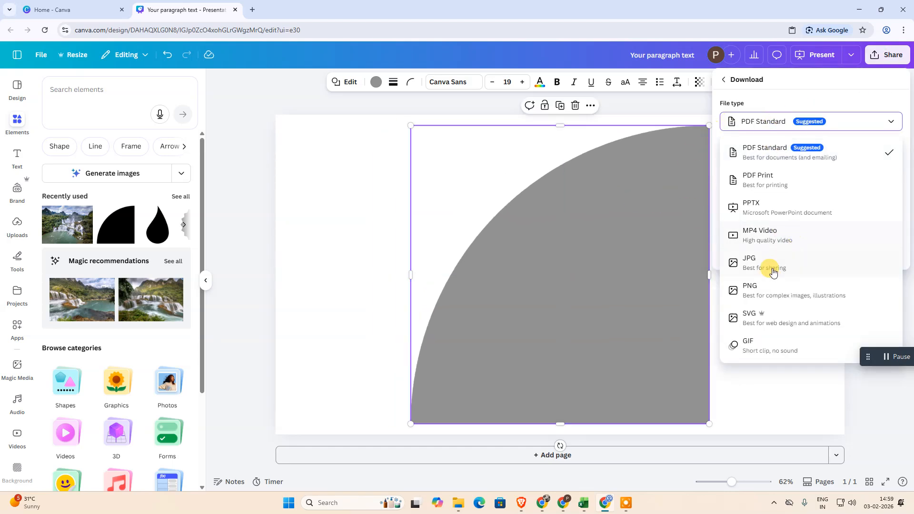
left_click(766, 288)
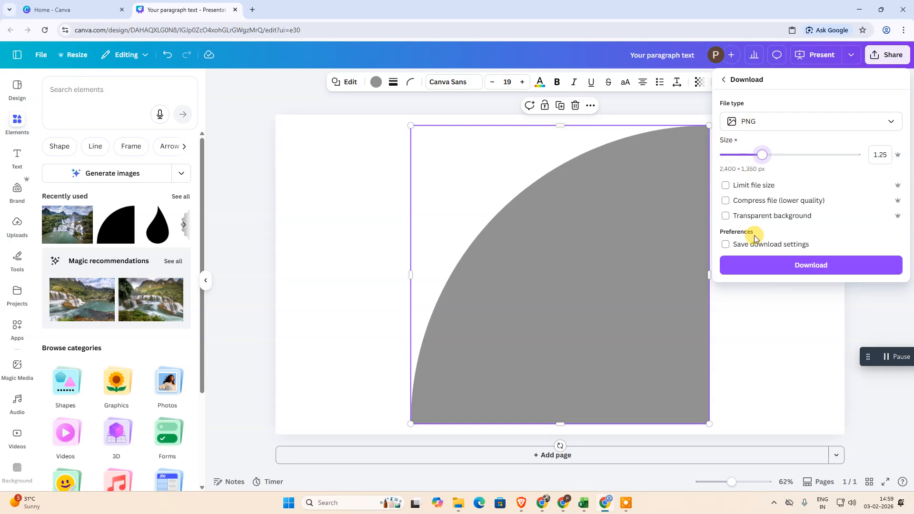
left_click(758, 218)
left_click(786, 266)
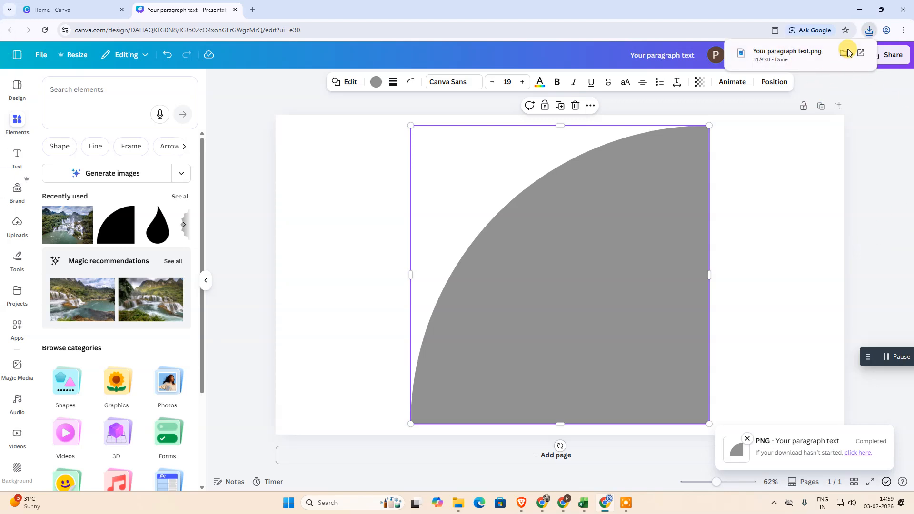
Step: Upload the PNG "Your paragraph text" from the Downloads folder to the design's uploads
left_click(14, 224)
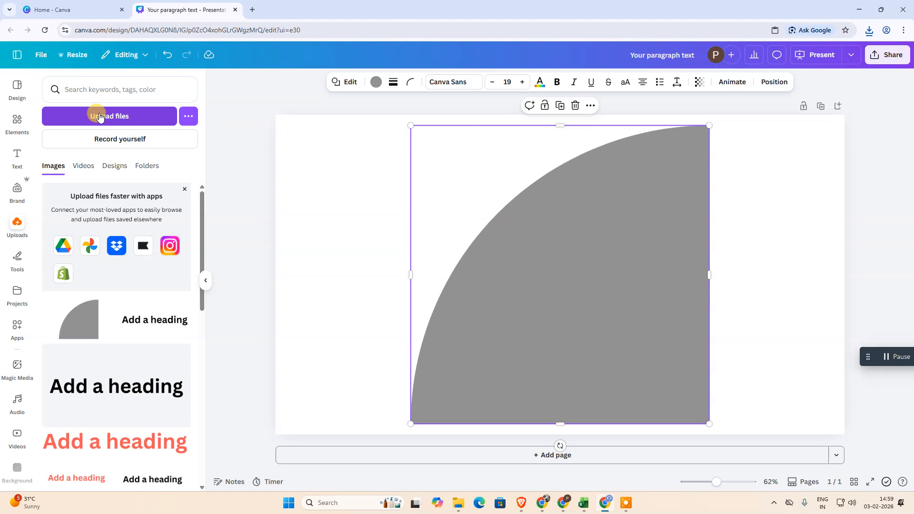
left_click(100, 117)
left_click(300, 119)
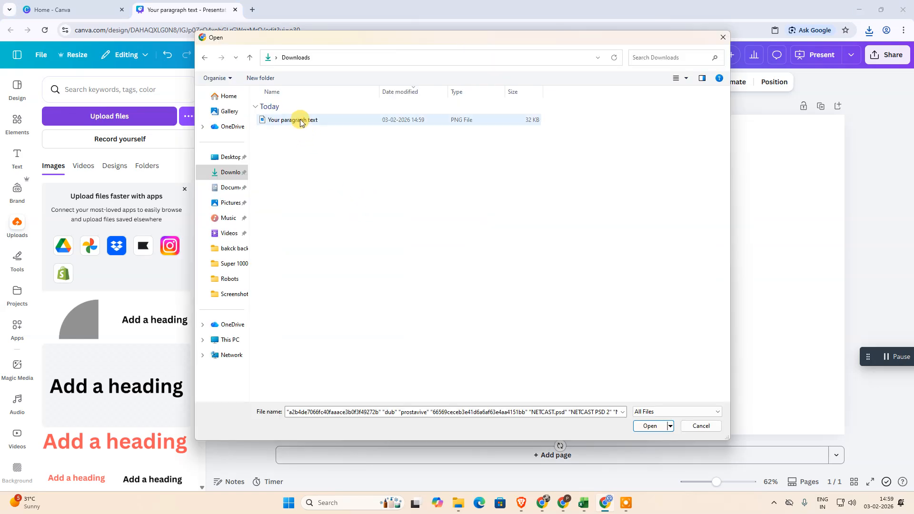
left_click_drag(379, 36, 529, 107)
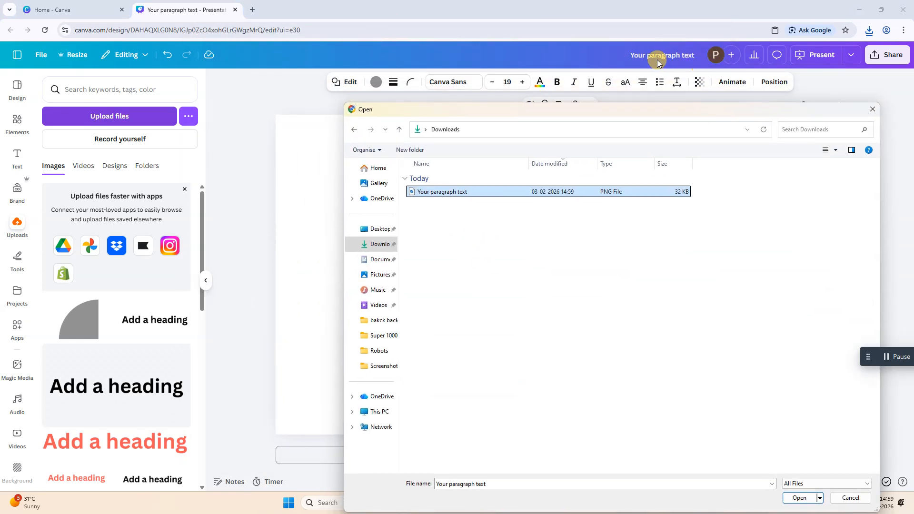
left_click_drag(633, 111, 405, 100)
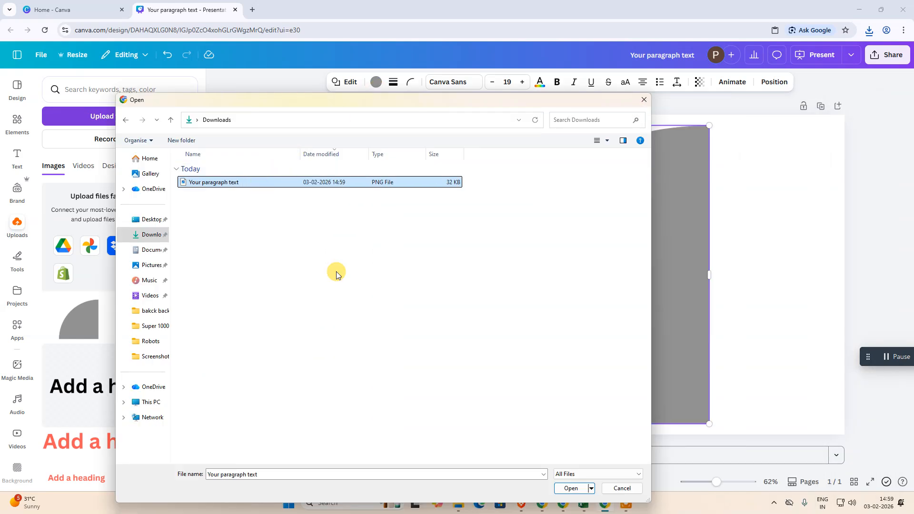
left_click(584, 490)
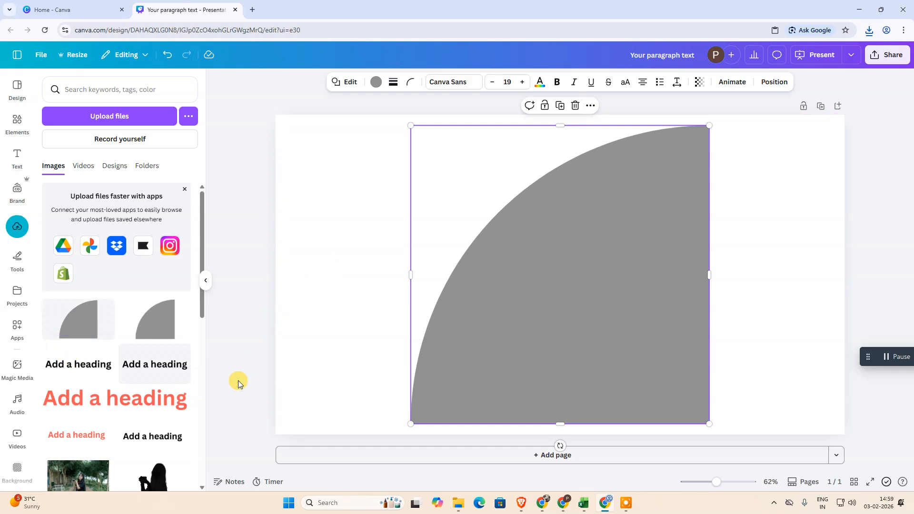
Step: Add the uploaded quarter-circle image to the page, then resize it and shift it toward the page's right side
left_click(80, 320)
left_click_drag(624, 248, 686, 221)
left_click_drag(578, 410, 500, 399)
left_click(720, 243)
left_click_drag(677, 244, 833, 232)
left_click_drag(494, 288, 424, 292)
left_click_drag(800, 229, 730, 254)
Step: Shrink the original quarter circle toward the page's lower left and move the uploaded image into the upper right
left_click(421, 345)
left_click_drag(550, 117, 416, 254)
left_click_drag(745, 266, 678, 240)
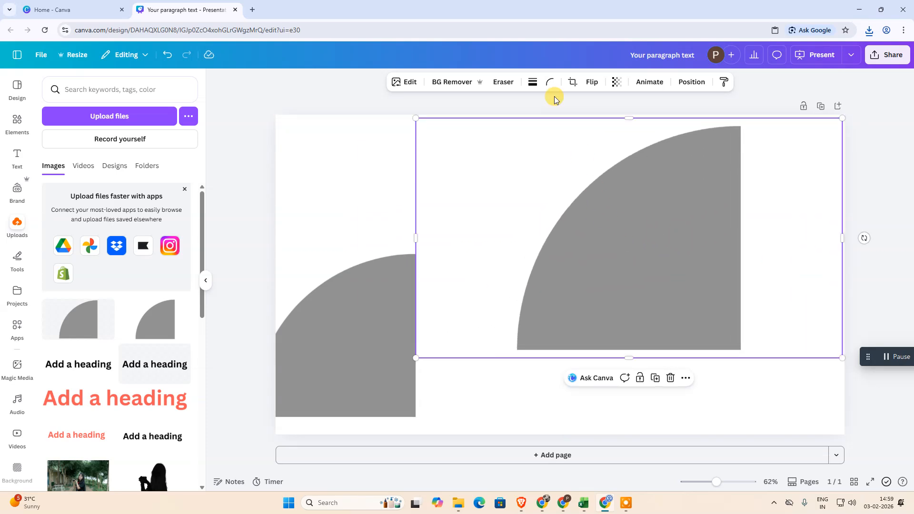
Step: Crop the empty areas off both sides of the uploaded quarter-circle image and scale it down slightly
left_click(571, 83)
left_click_drag(417, 357, 513, 354)
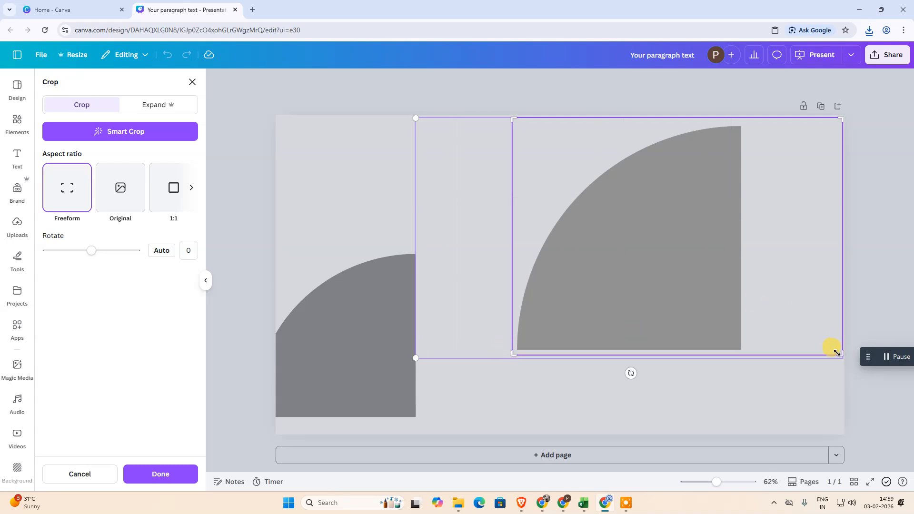
left_click_drag(822, 354, 754, 354)
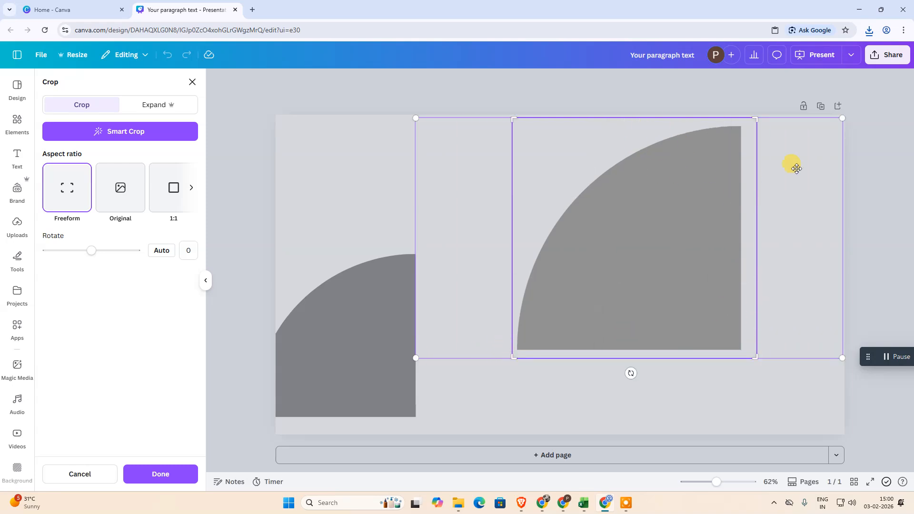
left_click(176, 473)
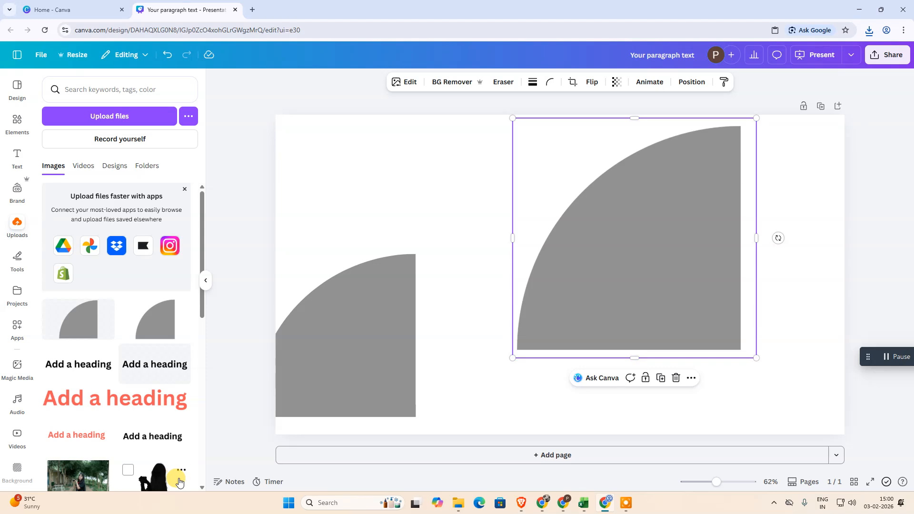
left_click_drag(753, 119, 732, 142)
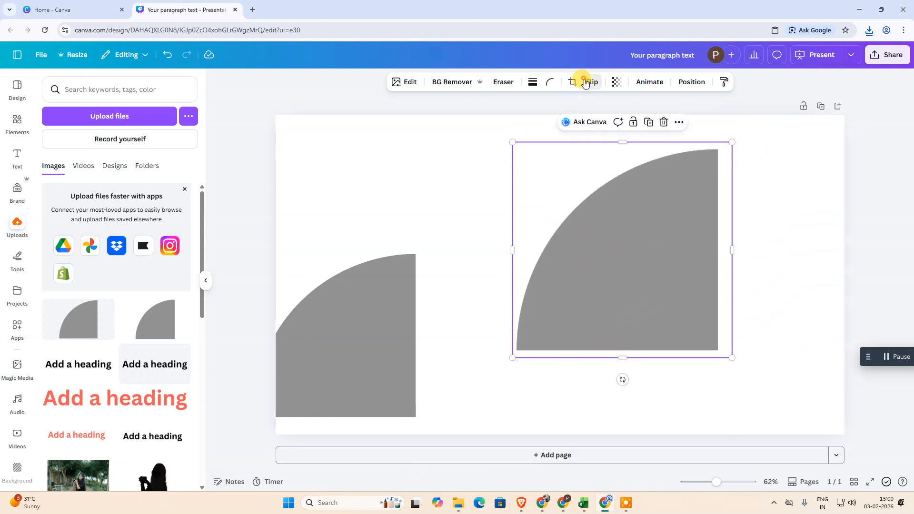
Step: Flip the cropped image both horizontally and vertically, and move the original quarter circle up beside it, fully inside the page
left_click(585, 83)
left_click(595, 105)
left_click(592, 84)
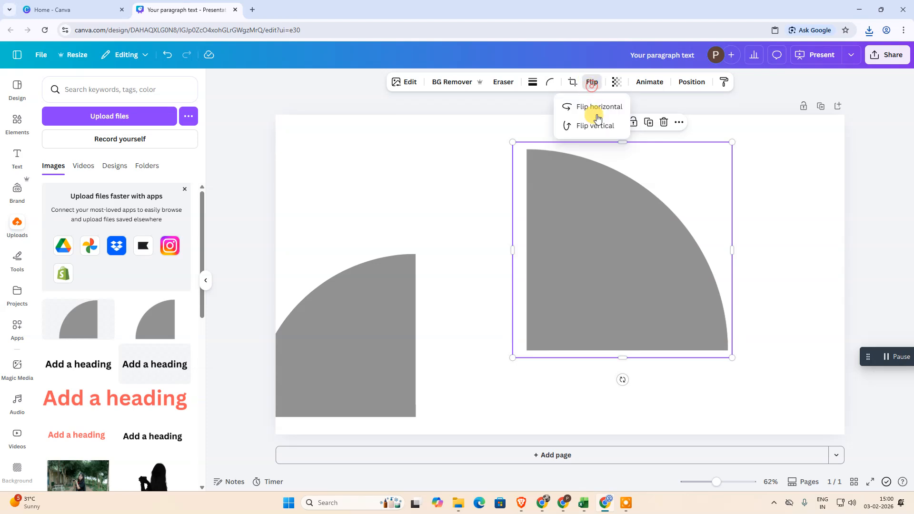
left_click(595, 125)
left_click_drag(387, 327, 434, 251)
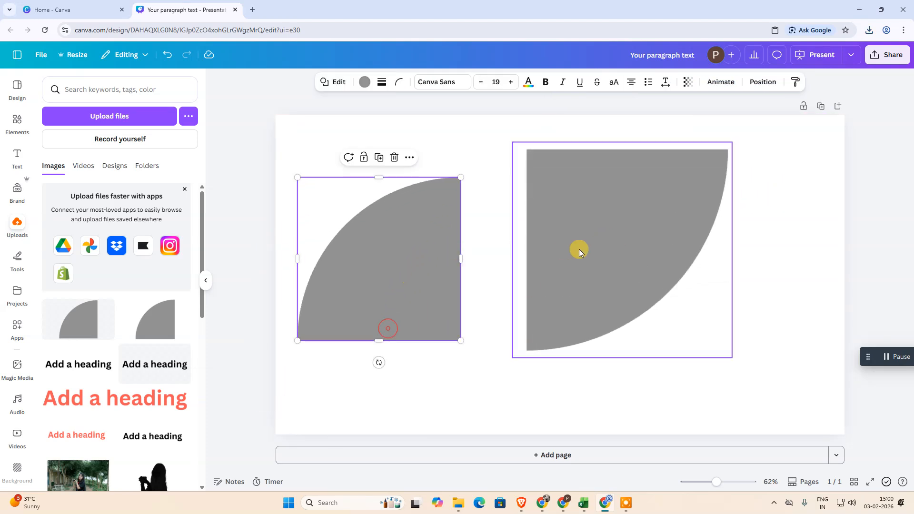